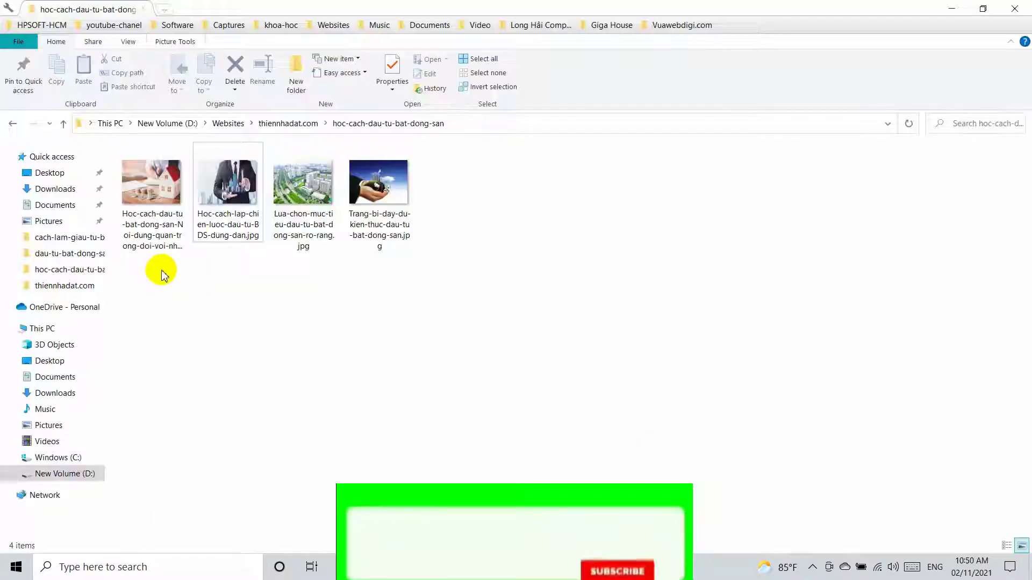
Preview the first two house photos in the folder and select all four photos
drag(156, 272, 394, 192)
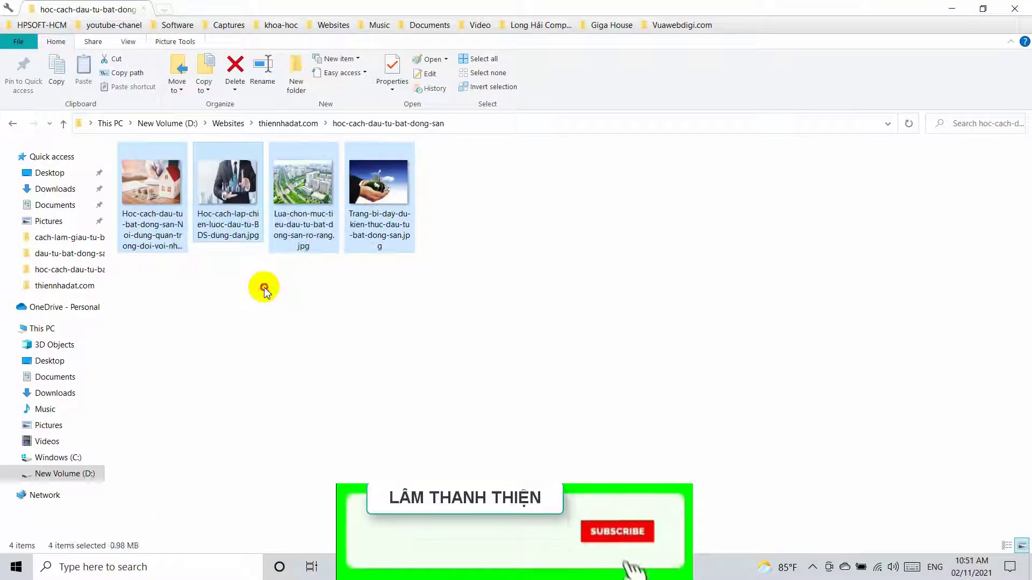
double_click(150, 204)
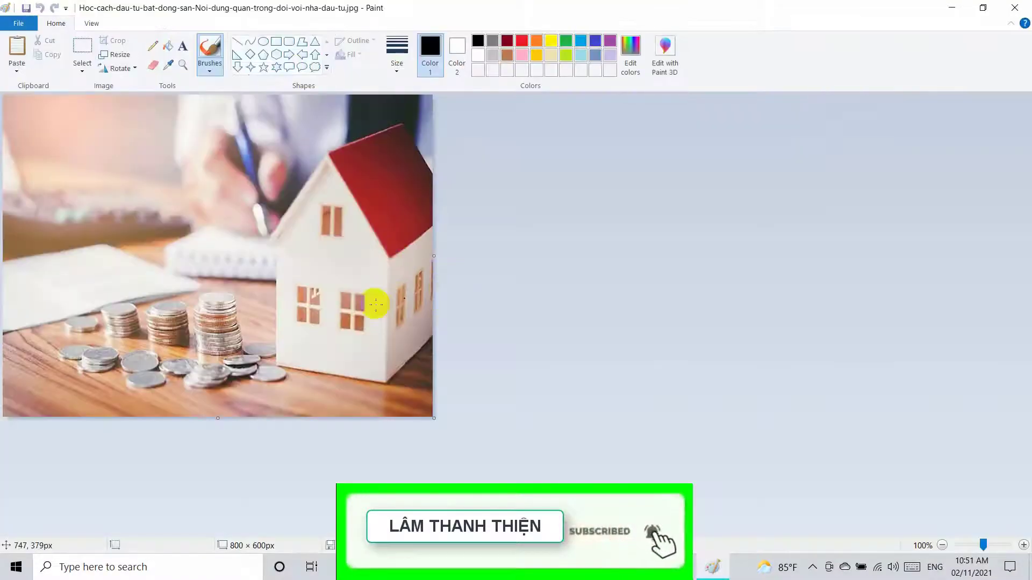
click(1014, 8)
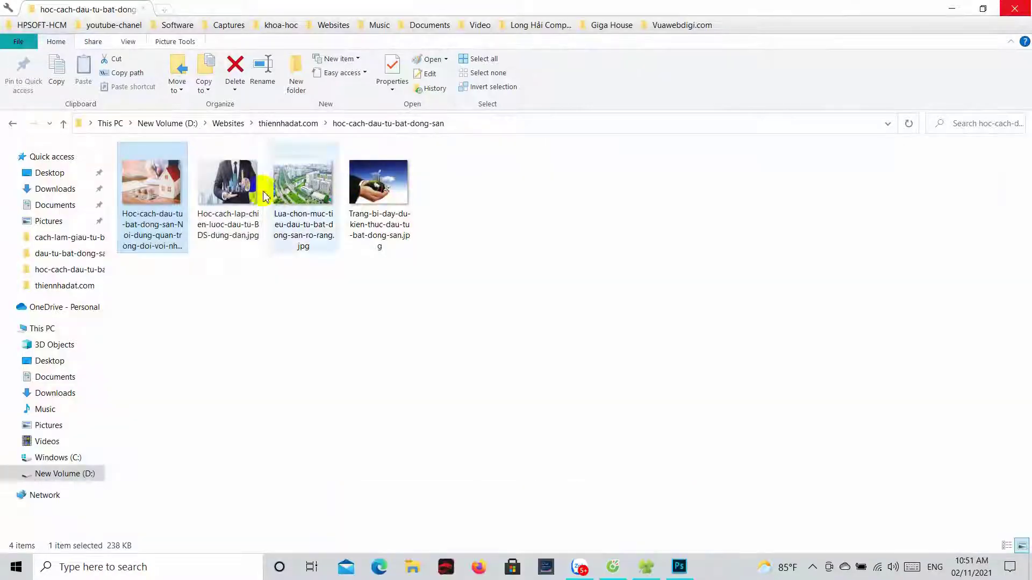
double_click(263, 194)
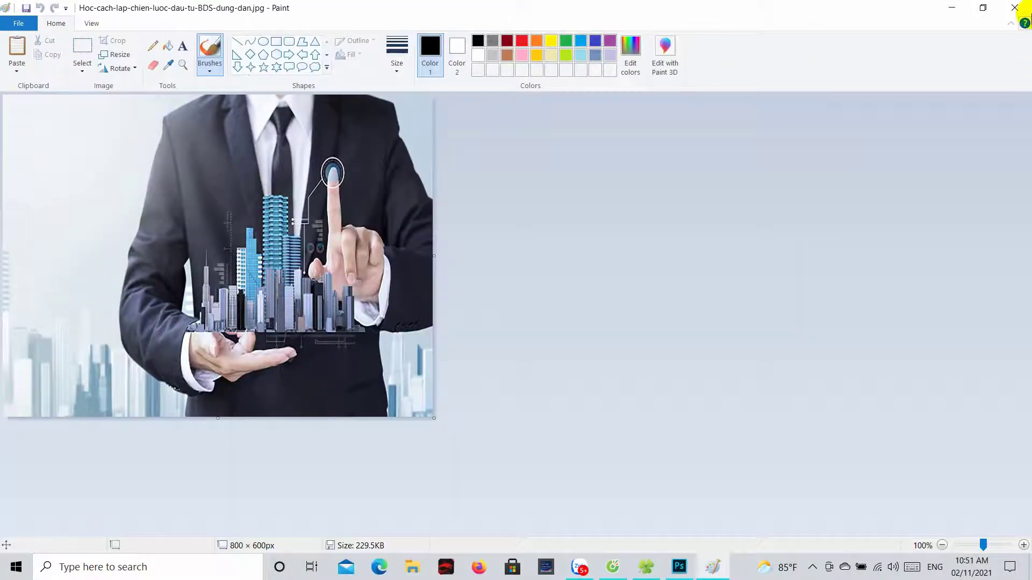
click(1025, 8)
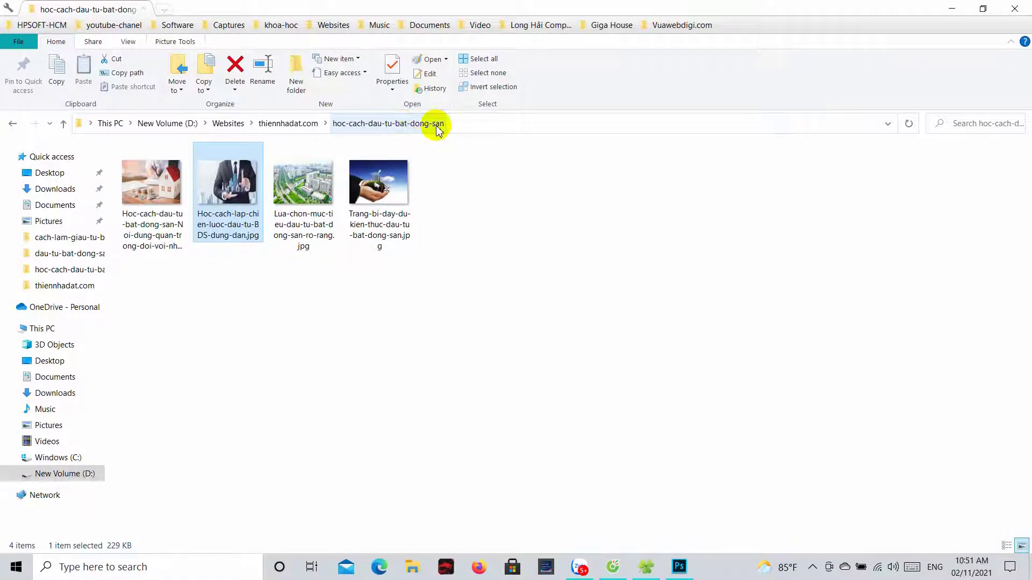
drag(147, 272, 385, 203)
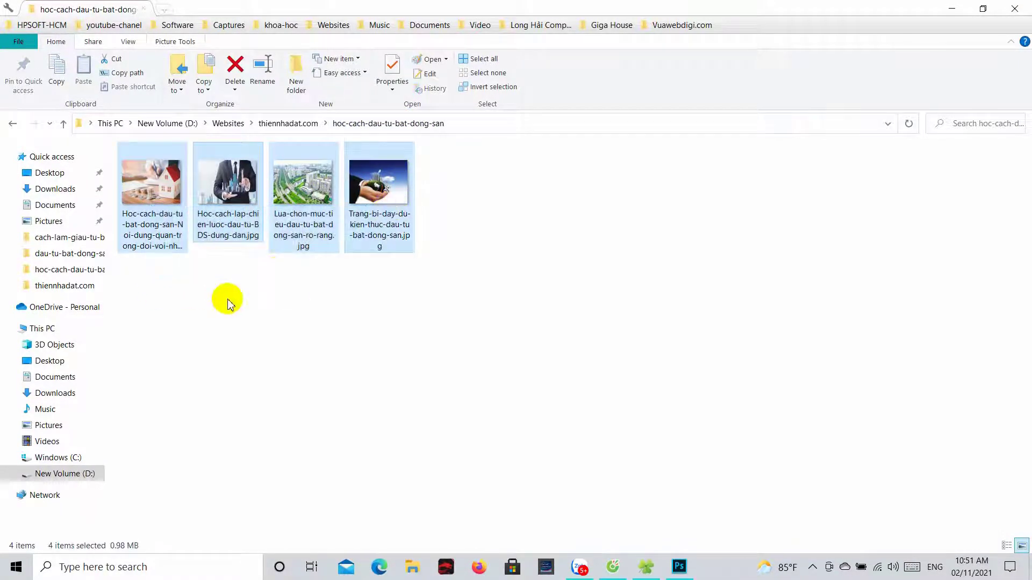
drag(152, 295, 384, 203)
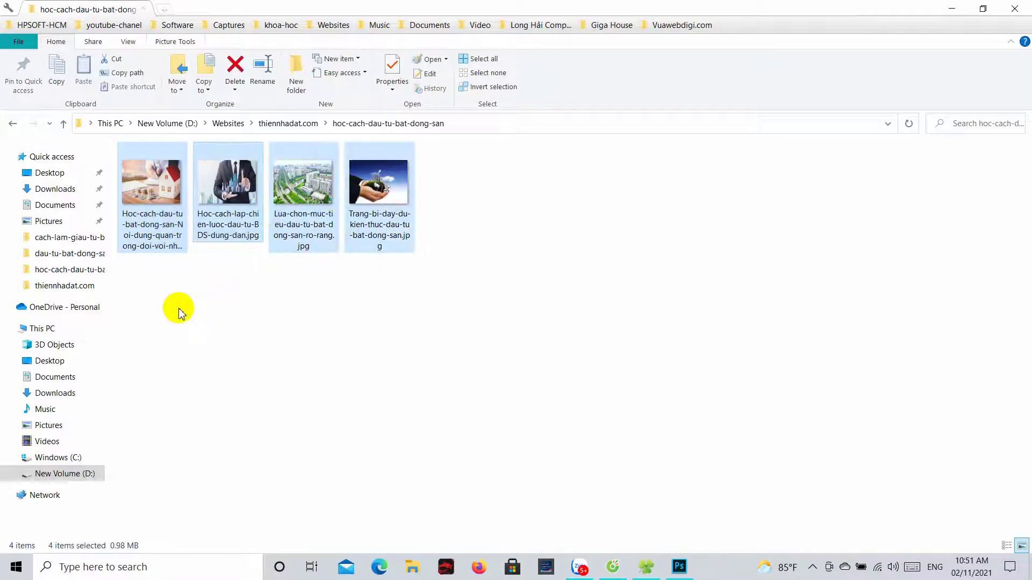
drag(179, 312, 377, 228)
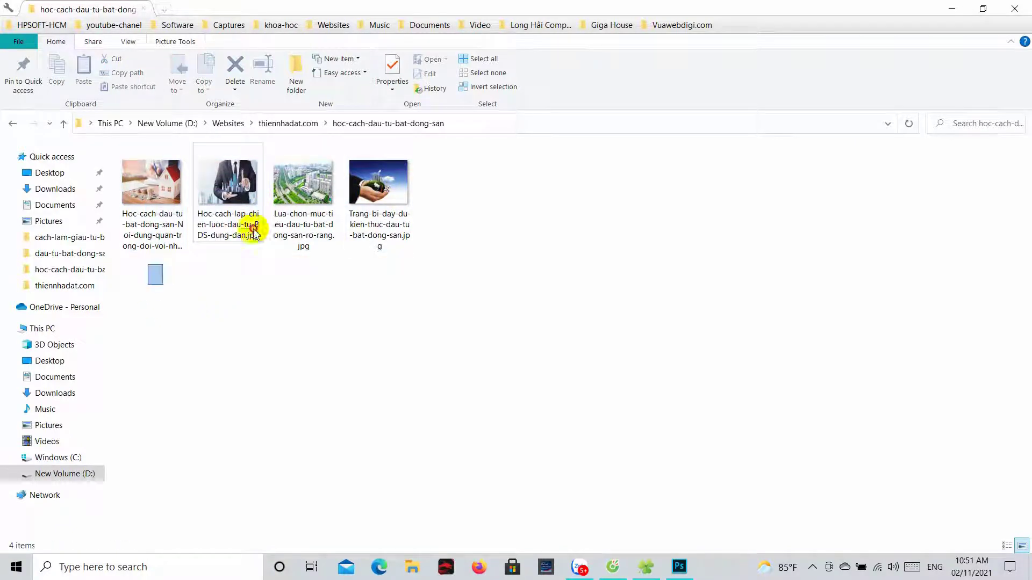
Open the first Hoc-cach-dau-tu house-and-coins photo in Photoshop and launch Image Processor
click(689, 574)
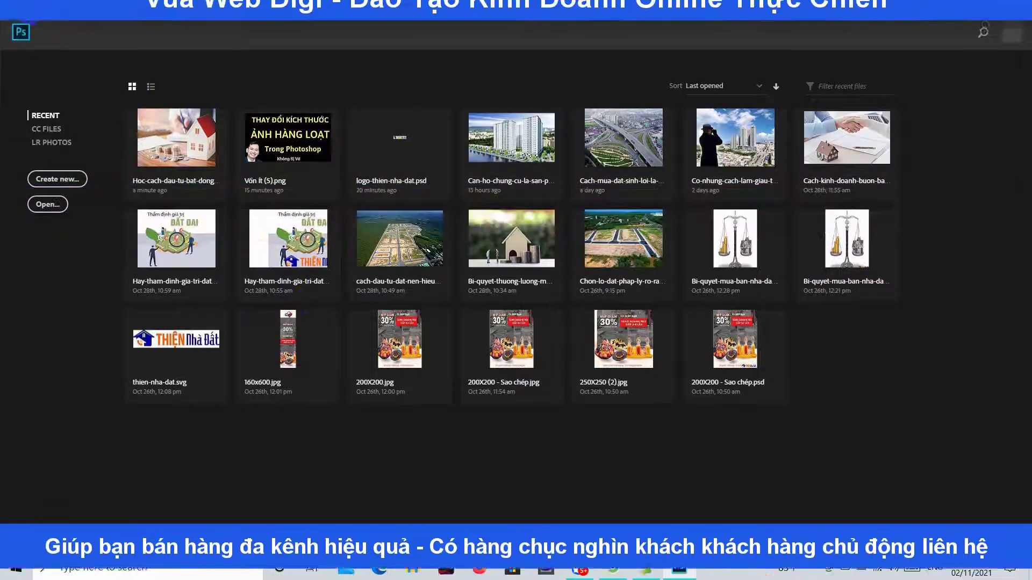
click(12, 28)
click(64, 76)
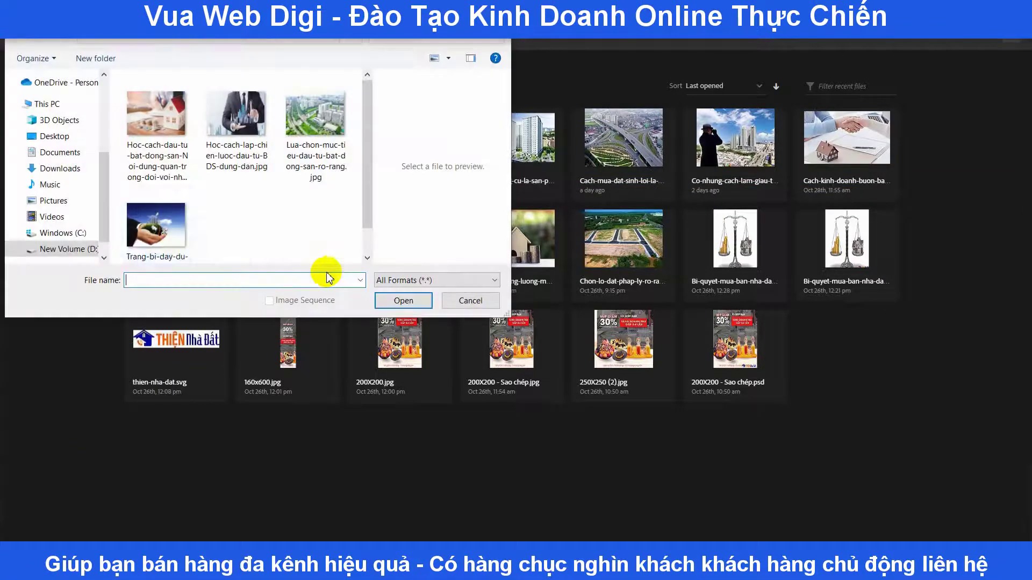
click(157, 121)
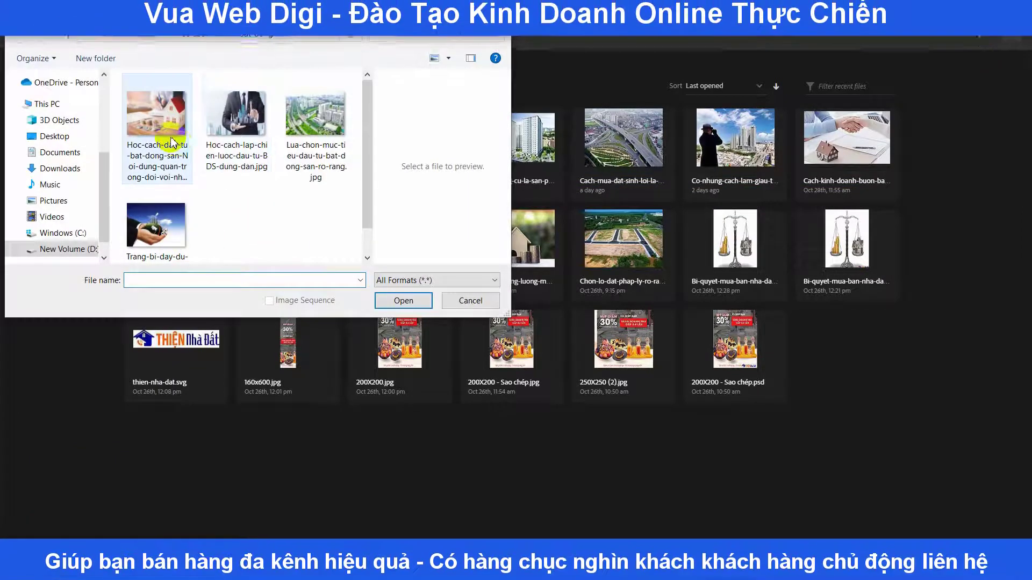
click(394, 301)
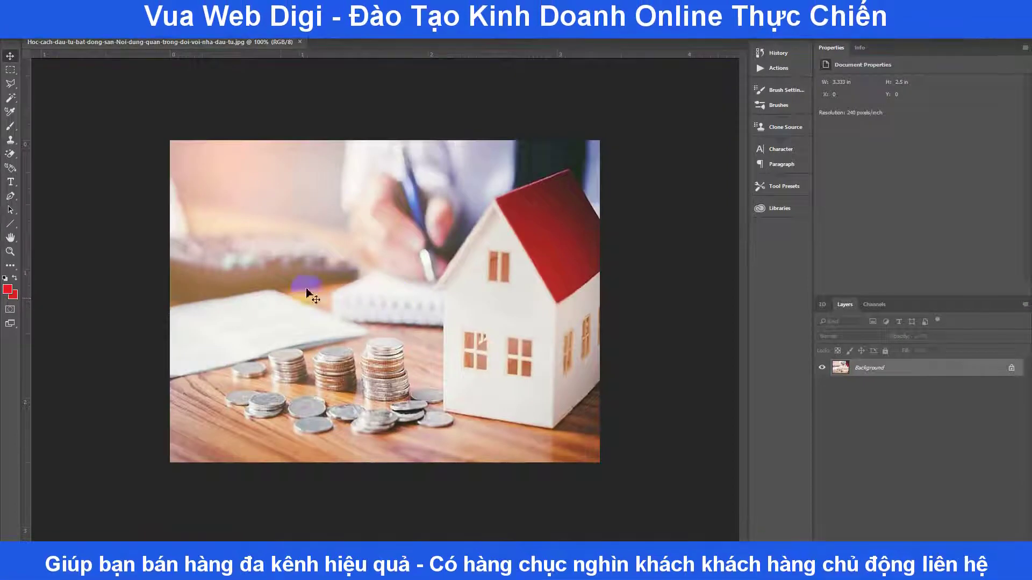
click(29, 7)
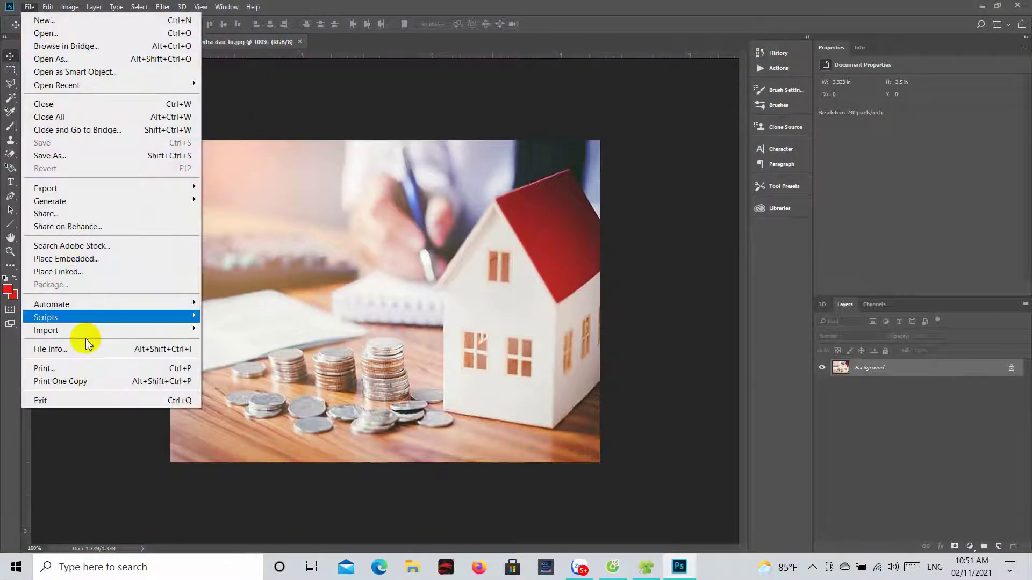
mouse_move(47, 317)
click(231, 318)
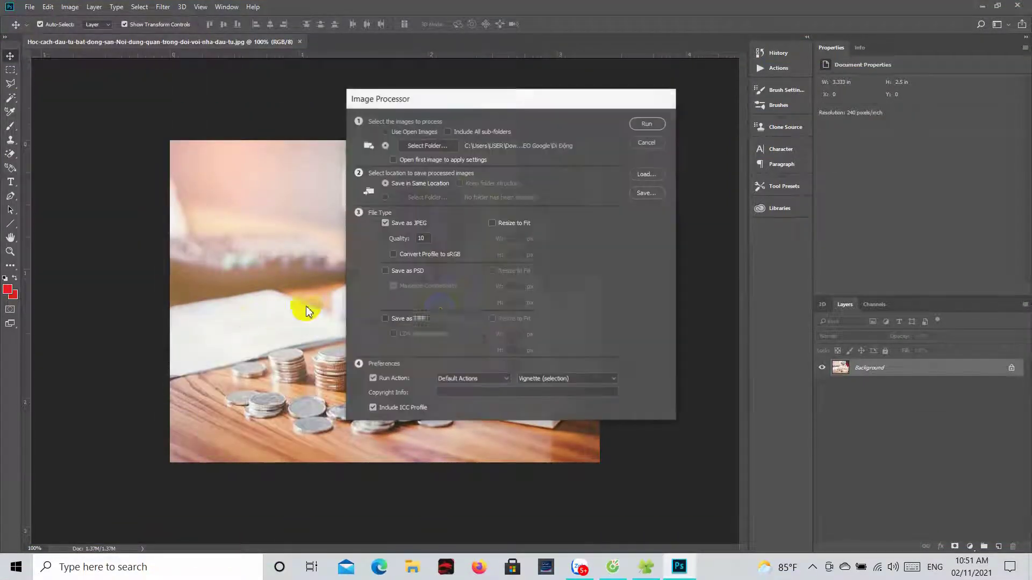
Start choosing the Image Processor source folder and expand the New Volume (D:) drive
click(445, 146)
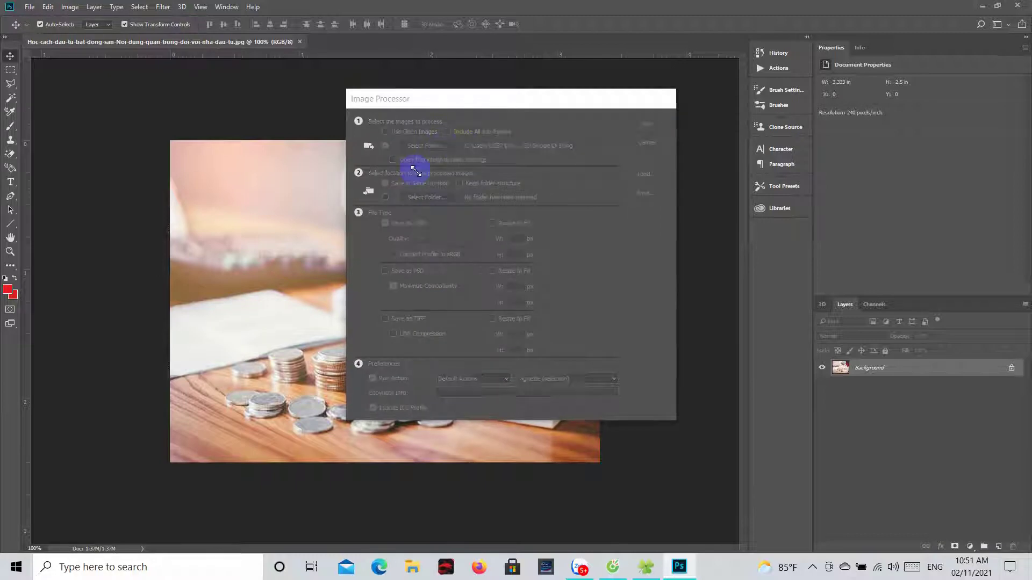
scroll(545, 290, down, 3)
scroll(545, 290, down, 3)
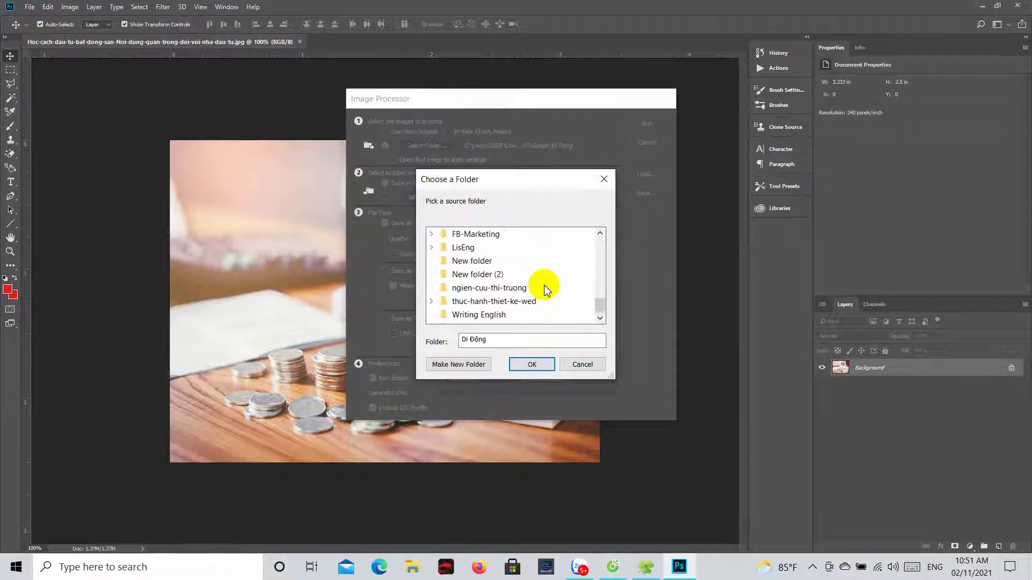
scroll(530, 302, up, 2)
scroll(518, 295, up, 1)
scroll(511, 295, up, 1)
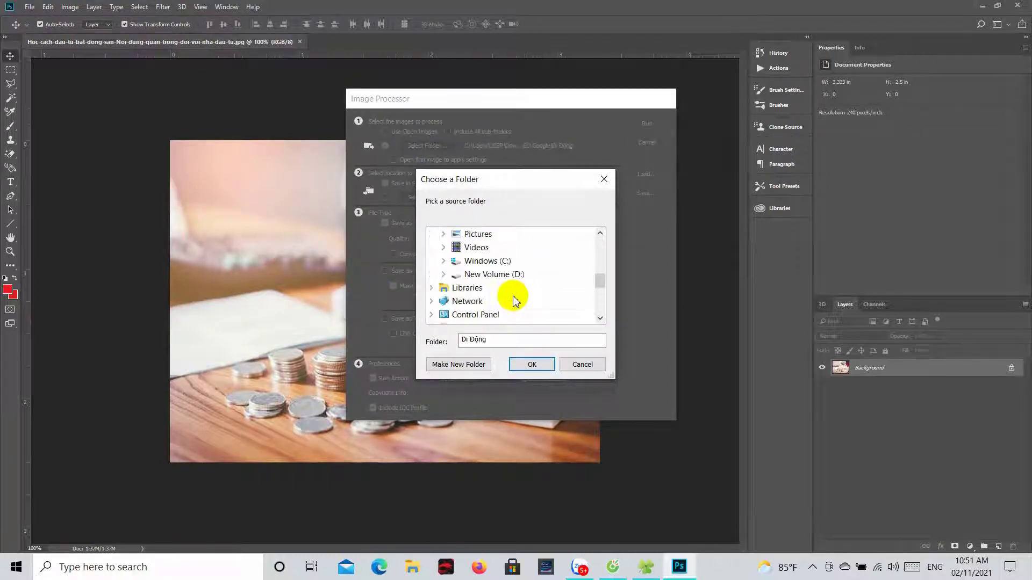
click(504, 276)
scroll(557, 282, down, 3)
scroll(560, 285, down, 3)
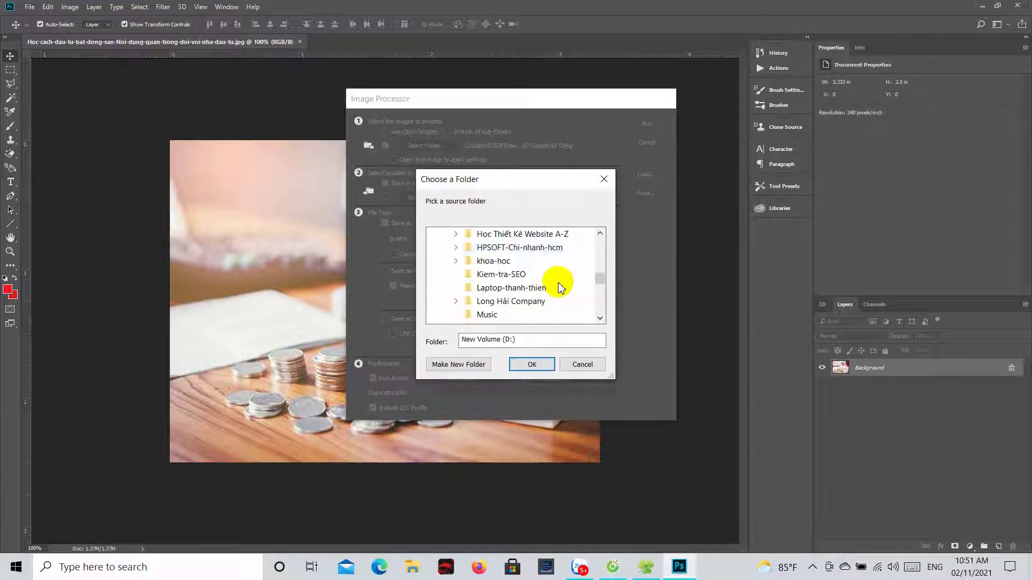
scroll(559, 282, down, 3)
scroll(546, 281, down, 2)
scroll(500, 269, down, 2)
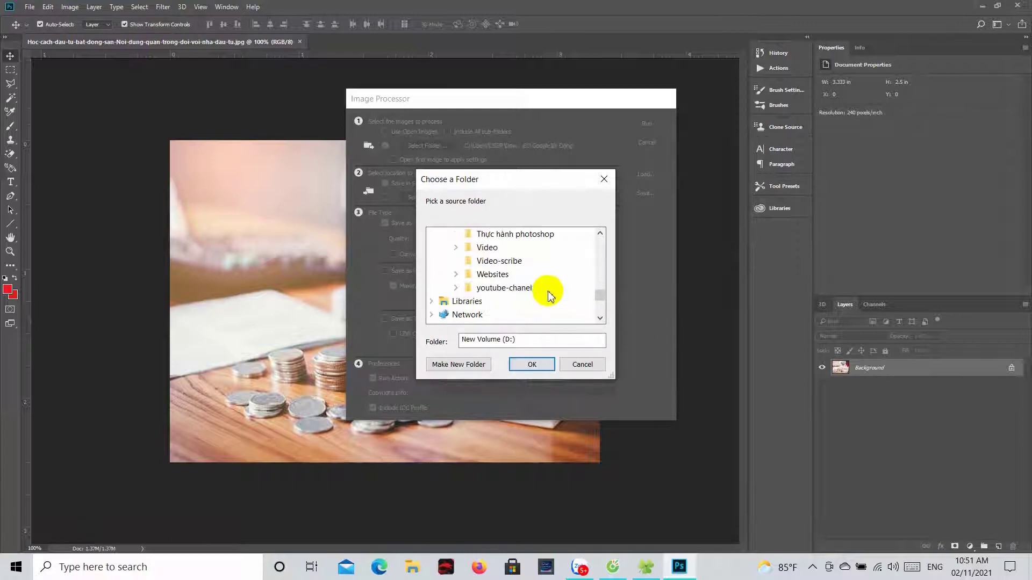
Browse Websites > thiennhadat.com and confirm hoc-cach-dau-tu-bat-dong-san as the source folder
click(499, 276)
scroll(565, 289, down, 3)
scroll(572, 283, down, 3)
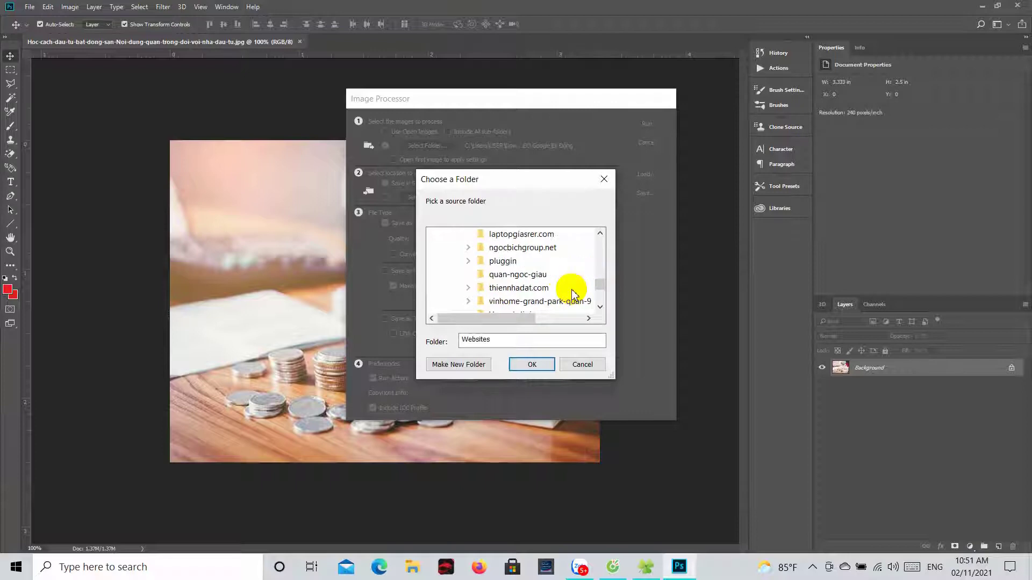
scroll(573, 293, down, 3)
scroll(524, 261, up, 1)
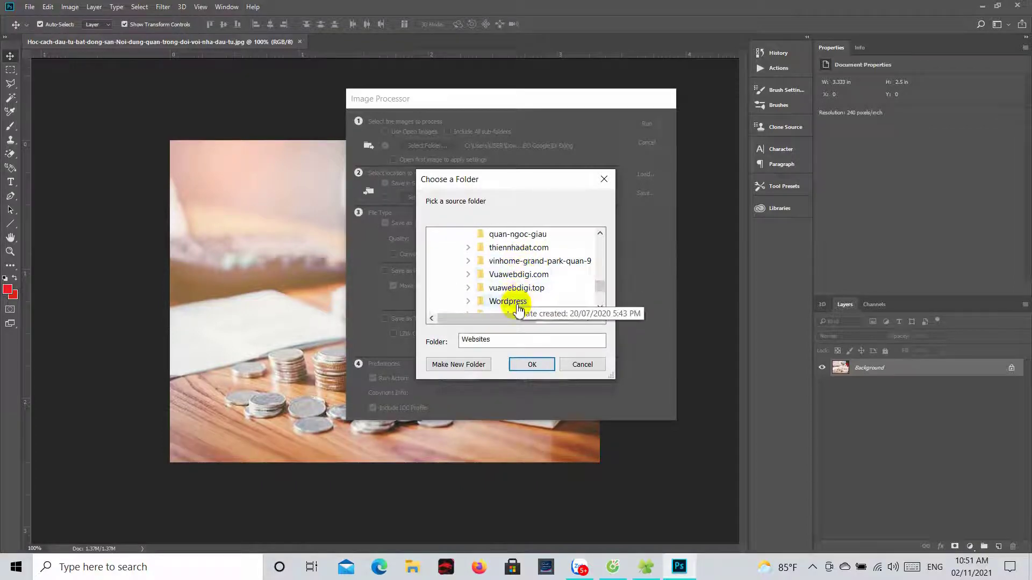
click(518, 248)
scroll(530, 268, down, 2)
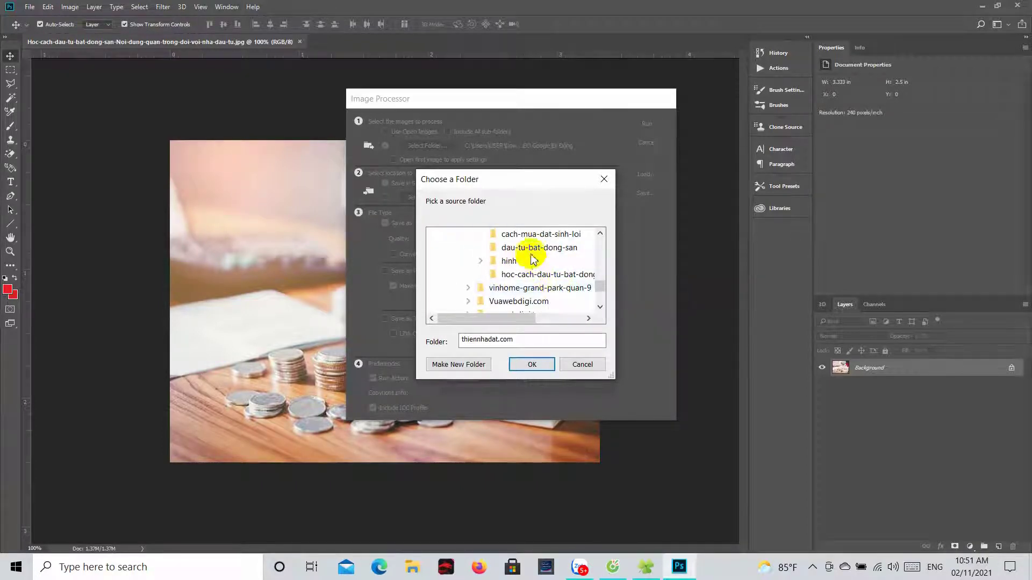
click(535, 276)
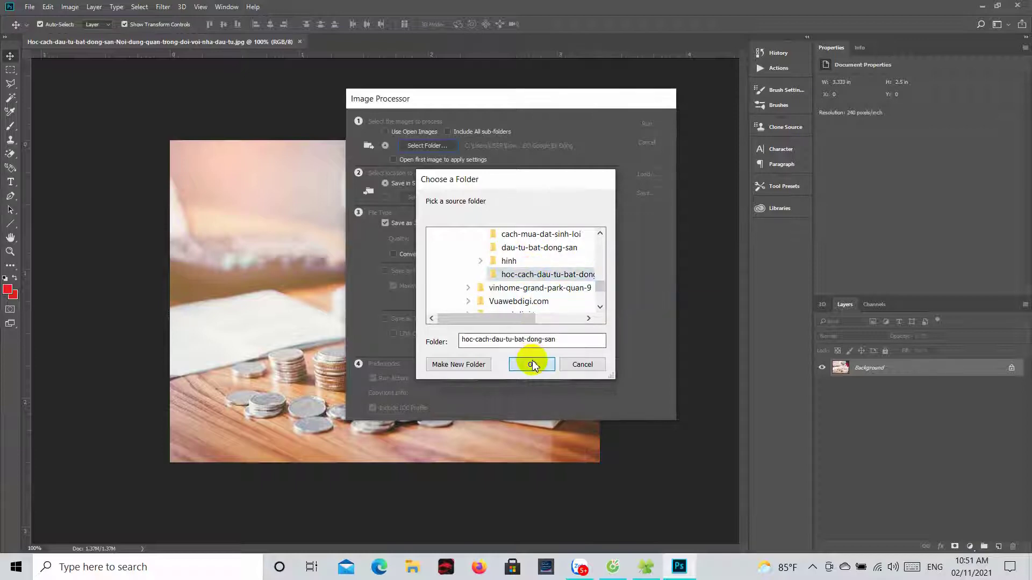
click(531, 364)
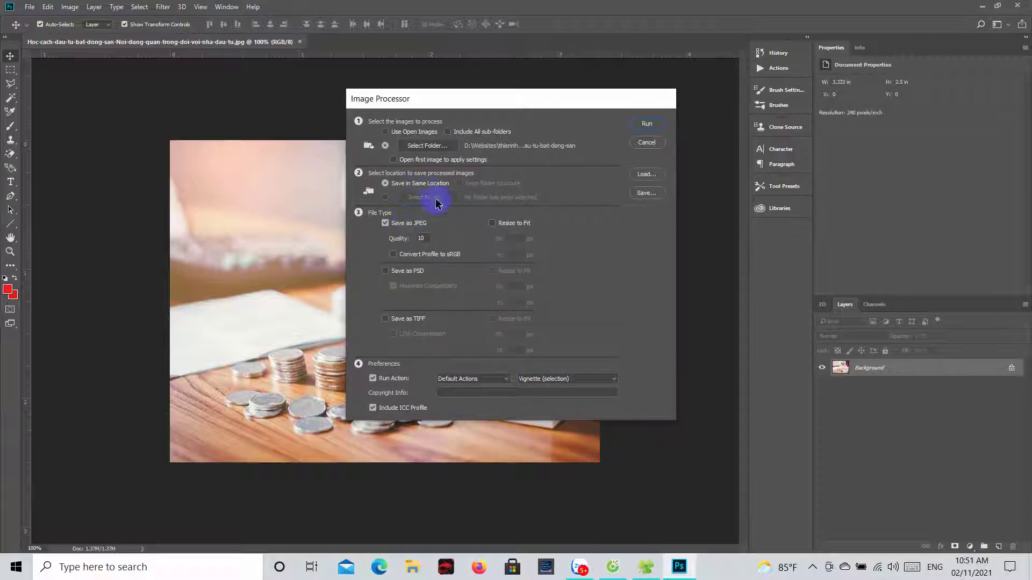
Set Run Action to chen-logo-thiennhadat.com and run the JPEG batch on the folder
click(549, 380)
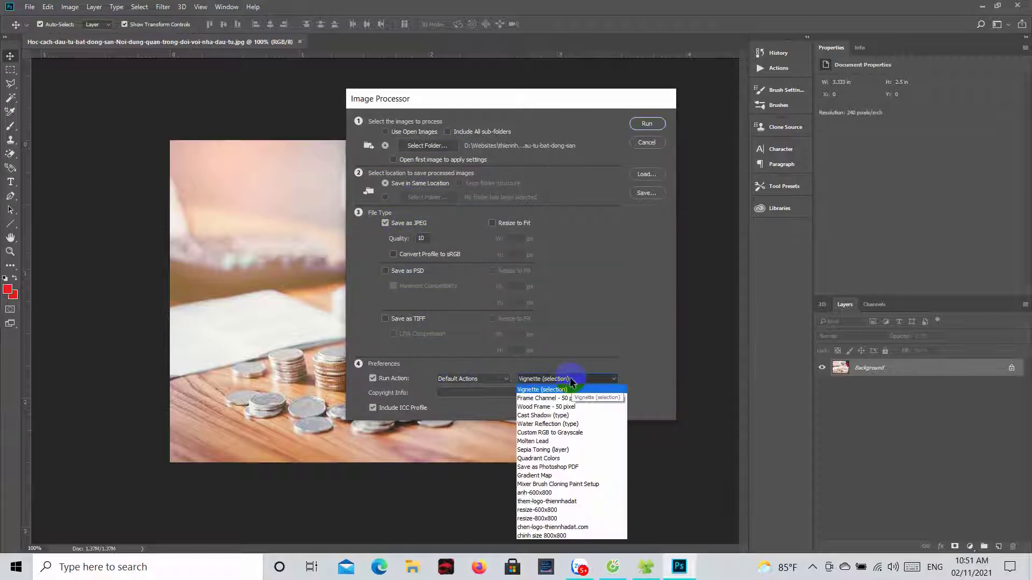
click(557, 536)
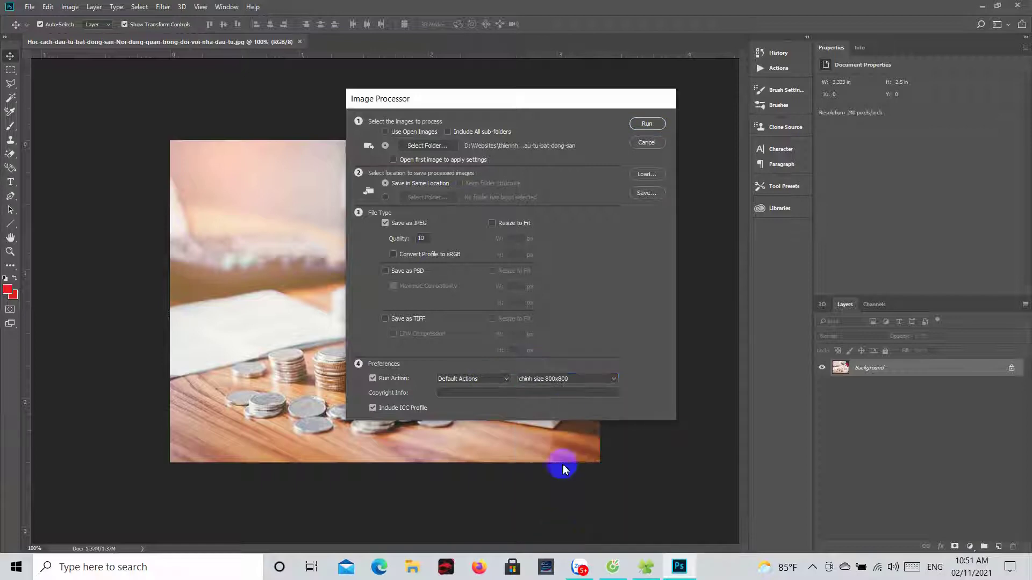
click(571, 384)
click(557, 525)
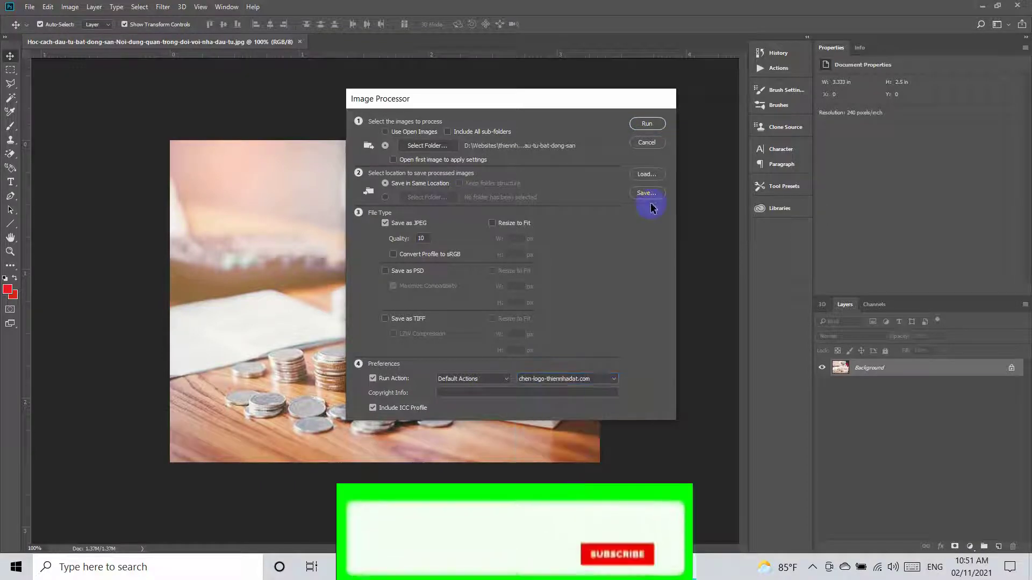
click(645, 125)
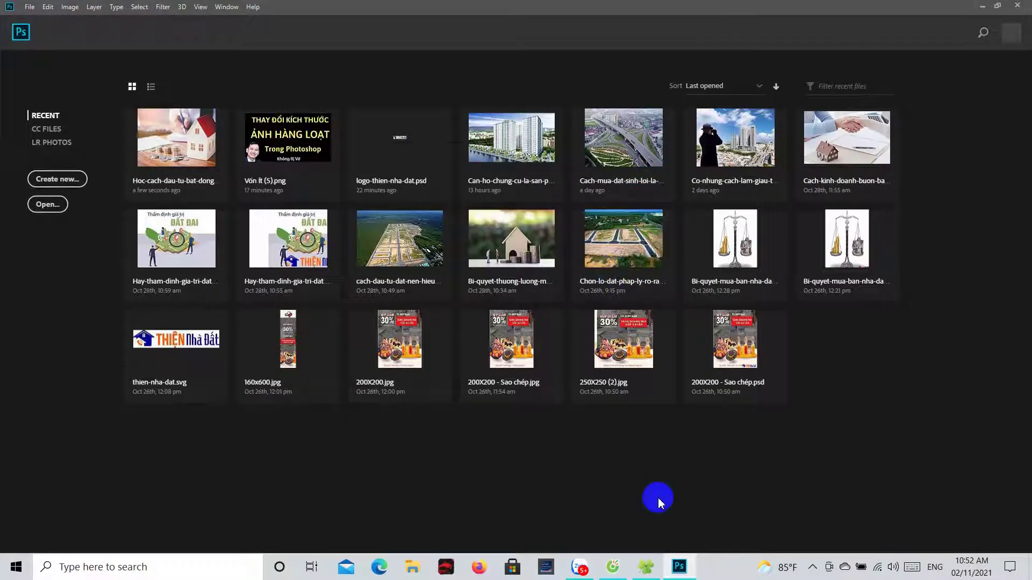
Check the logo on the business-strategy, city-view and last processed images in the JPEG folder
mouse_move(412, 567)
click(601, 460)
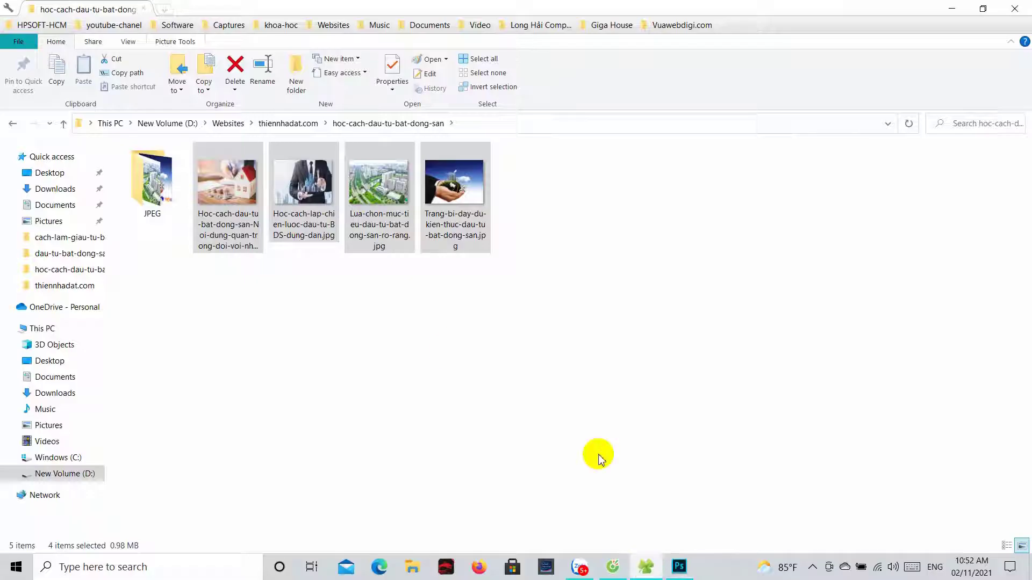
click(233, 263)
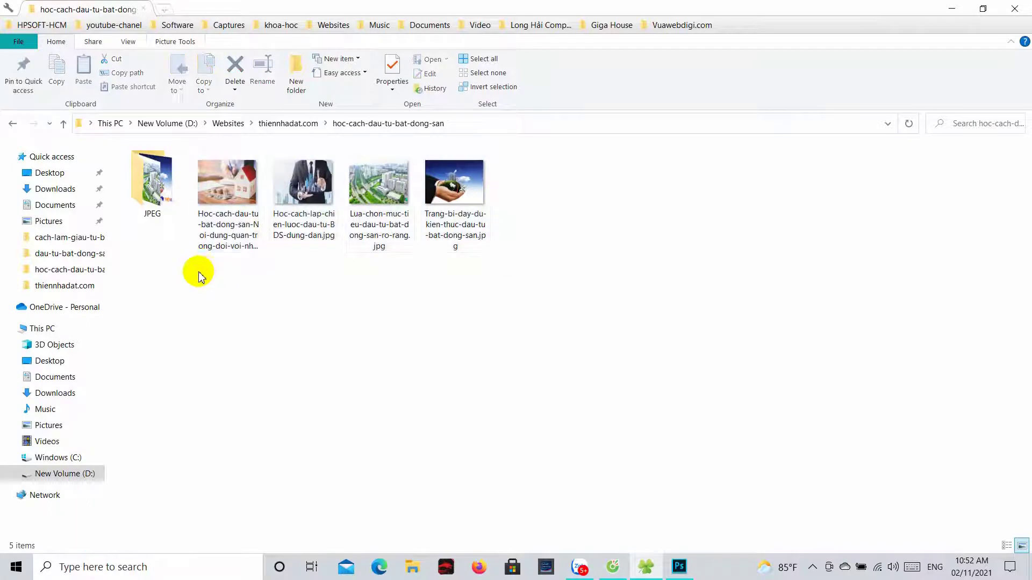
double_click(159, 188)
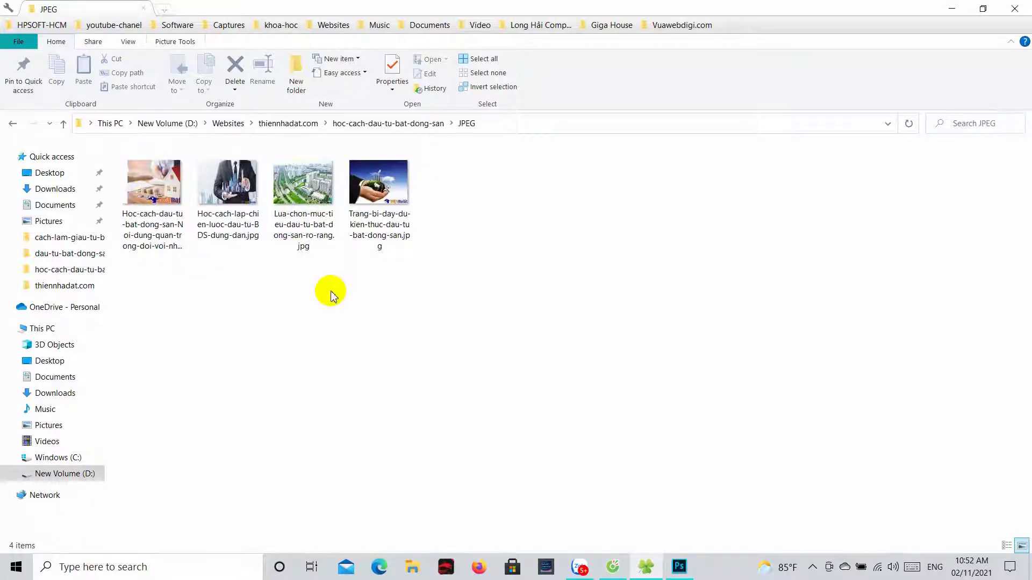
double_click(214, 221)
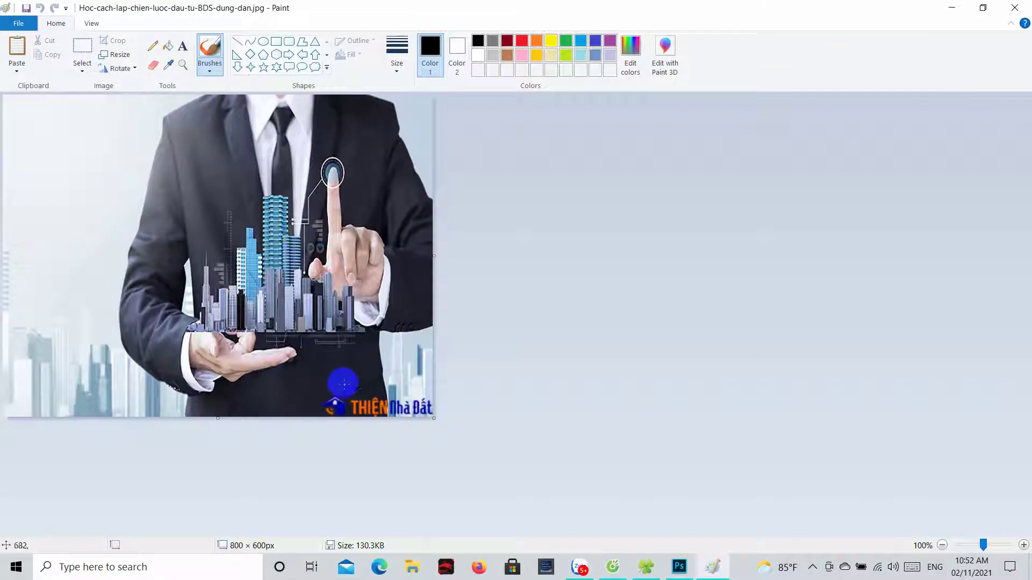
click(1015, 8)
double_click(304, 186)
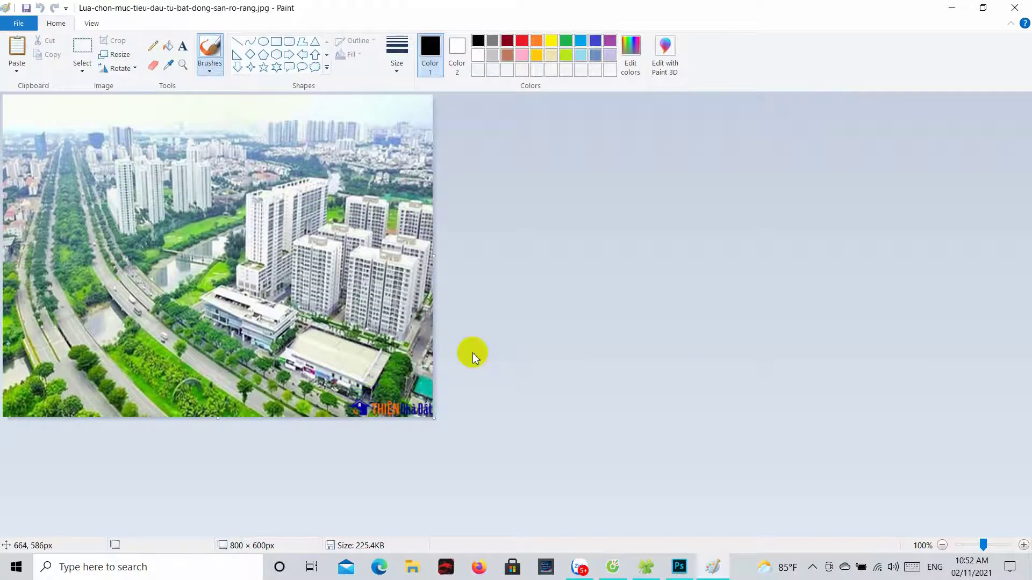
click(1015, 8)
click(387, 200)
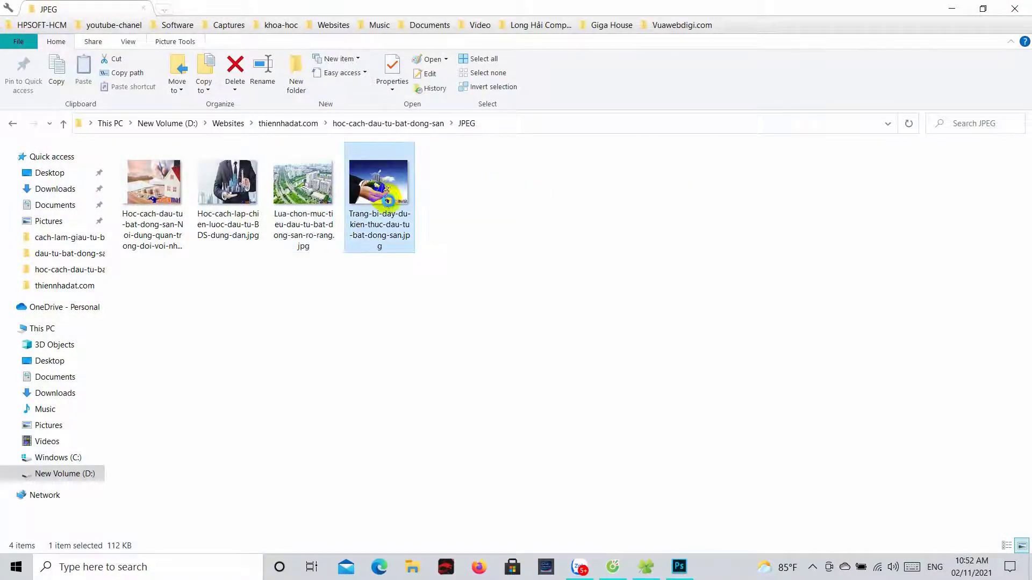
double_click(387, 200)
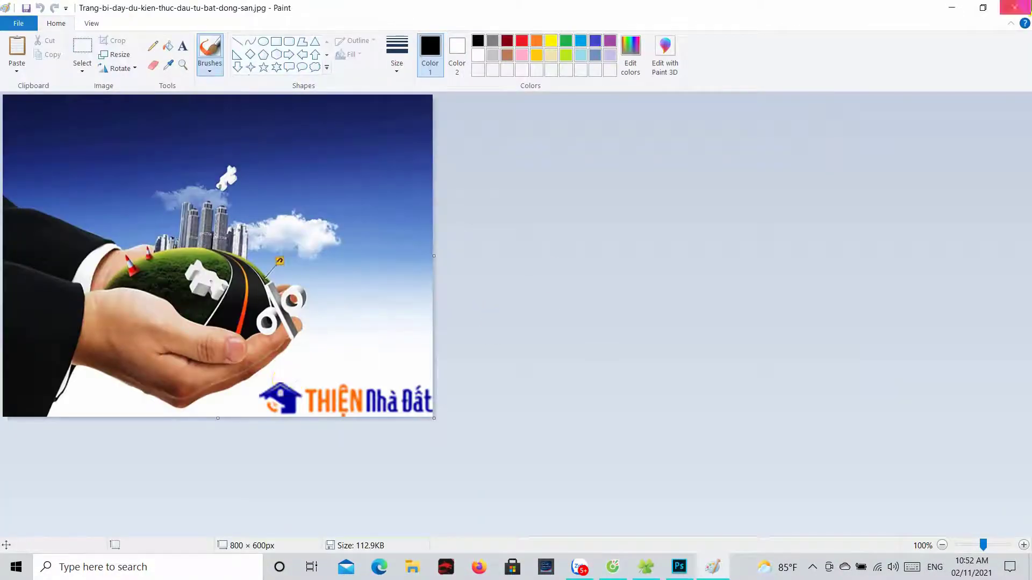
click(1015, 7)
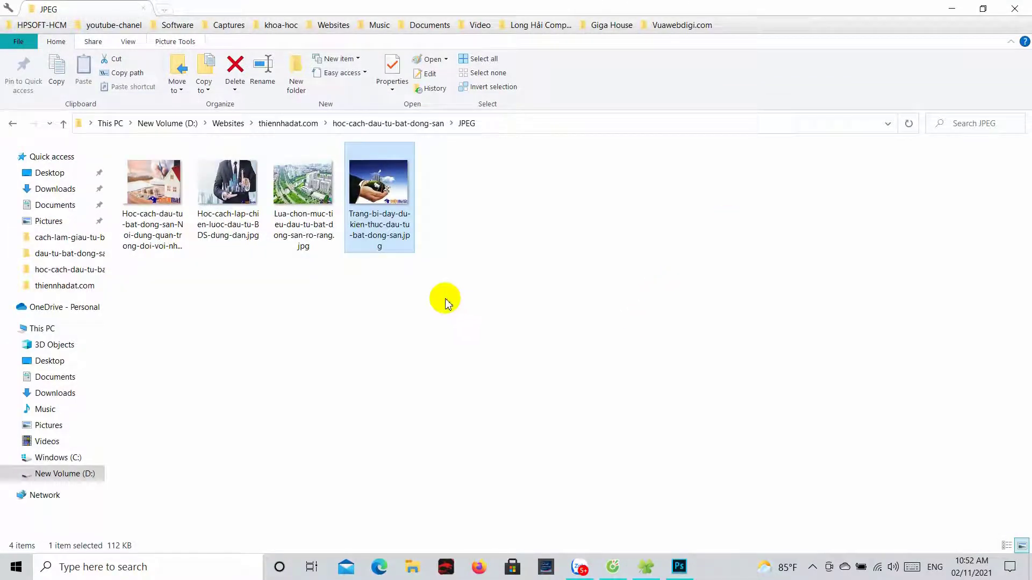
Permanently delete the JPEG output folder from the parent folder
key(BackSpace)
key(shift+Delete)
key(Escape)
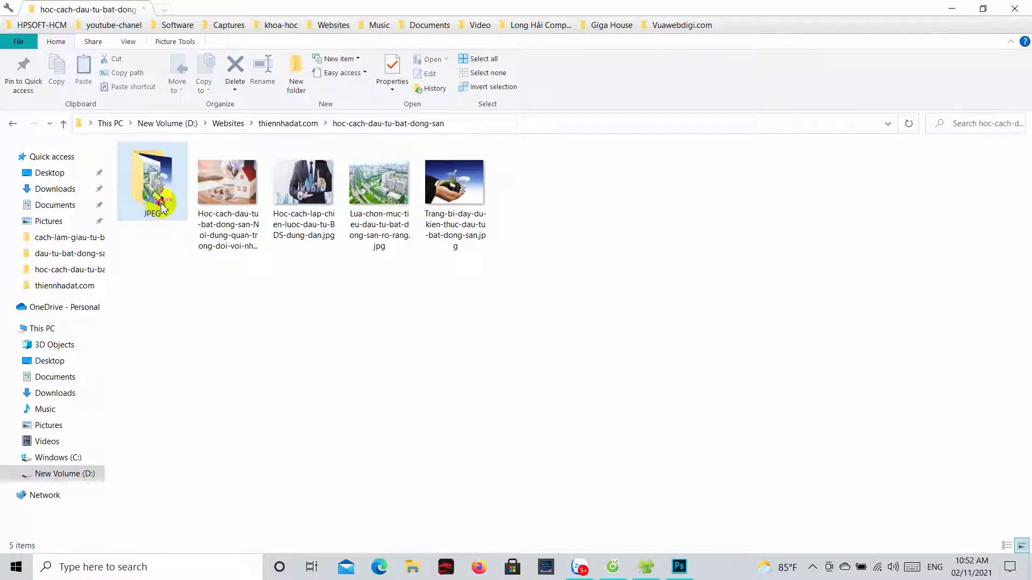
key(shift+Delete)
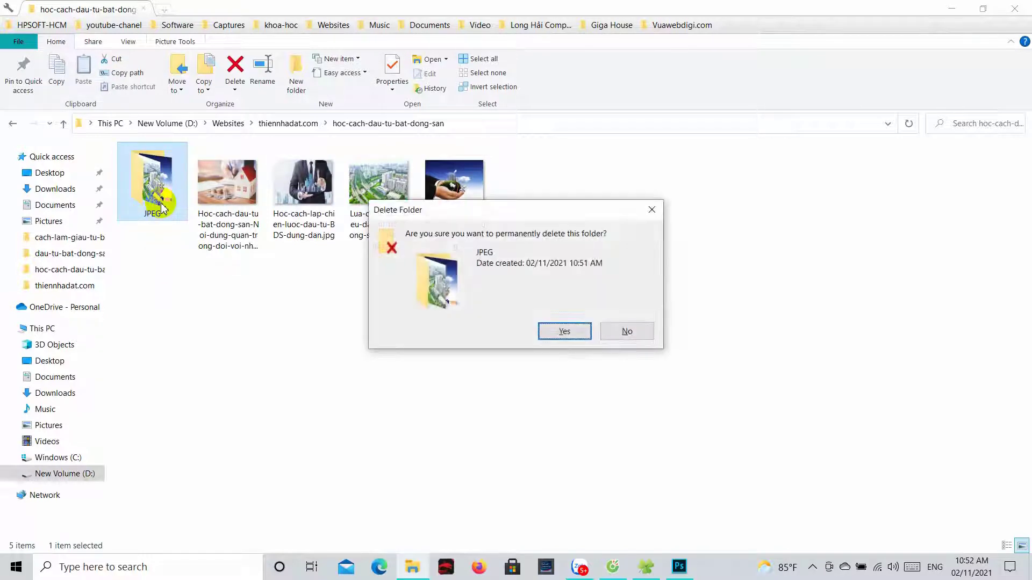
key(Return)
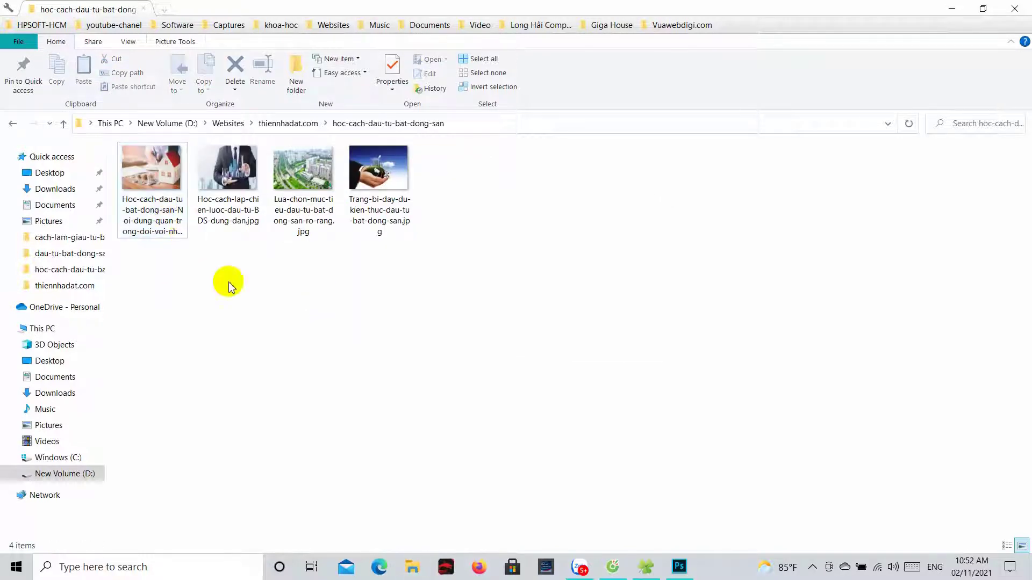
View the first of the four remaining original photos
key(ctrl+a)
click(172, 188)
double_click(172, 188)
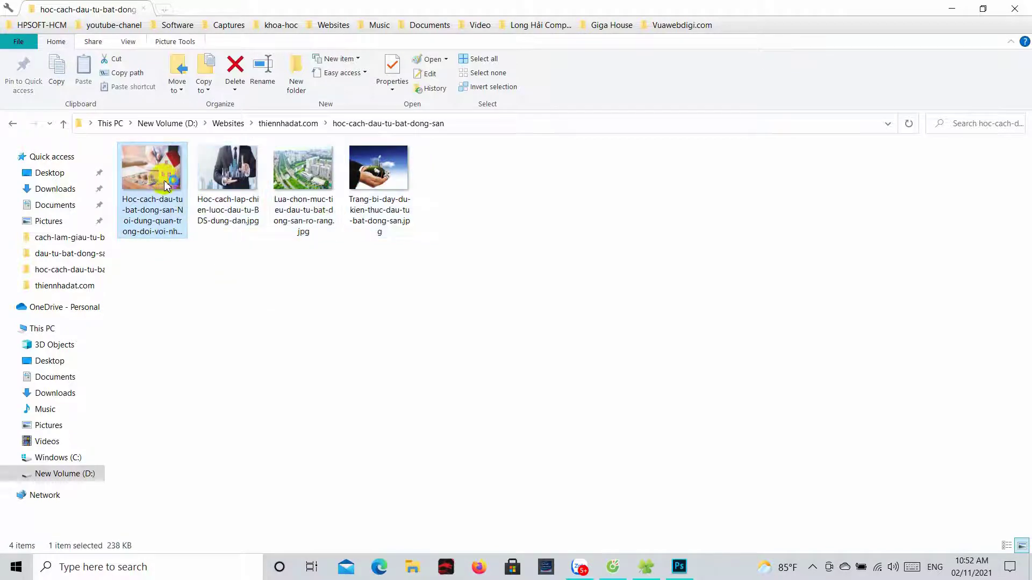
click(1017, 8)
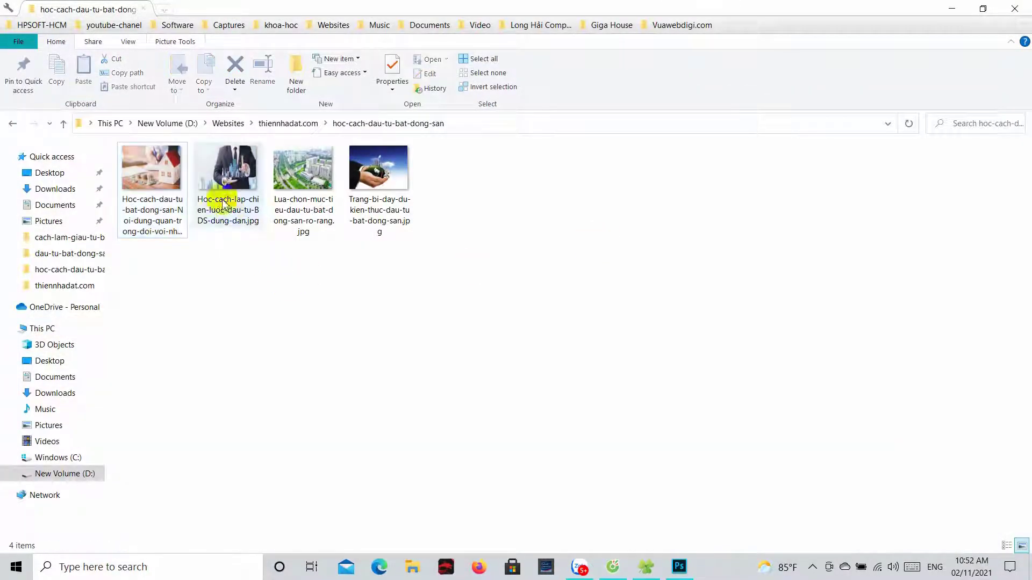
double_click(164, 183)
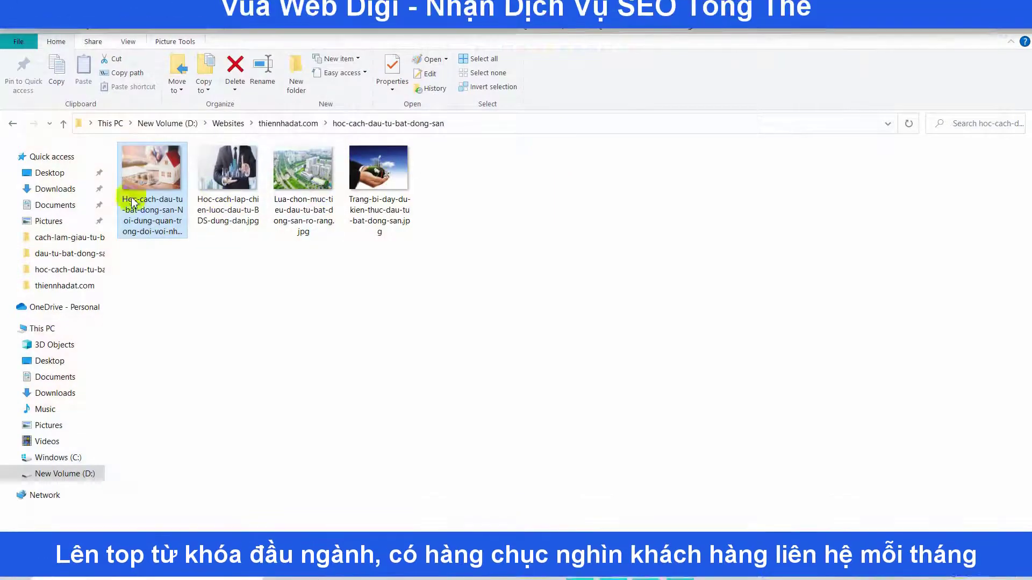
right_click(171, 180)
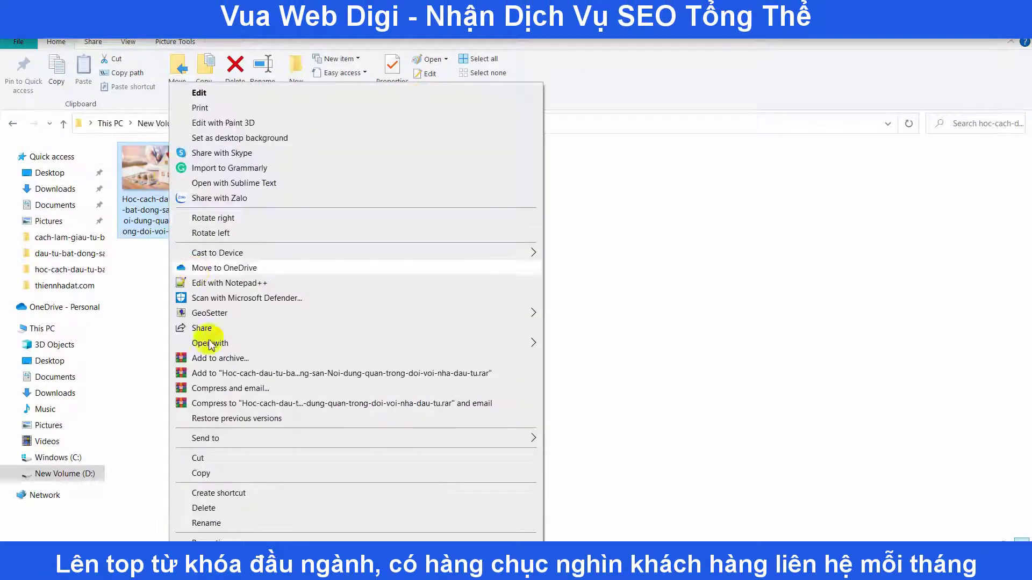
click(234, 522)
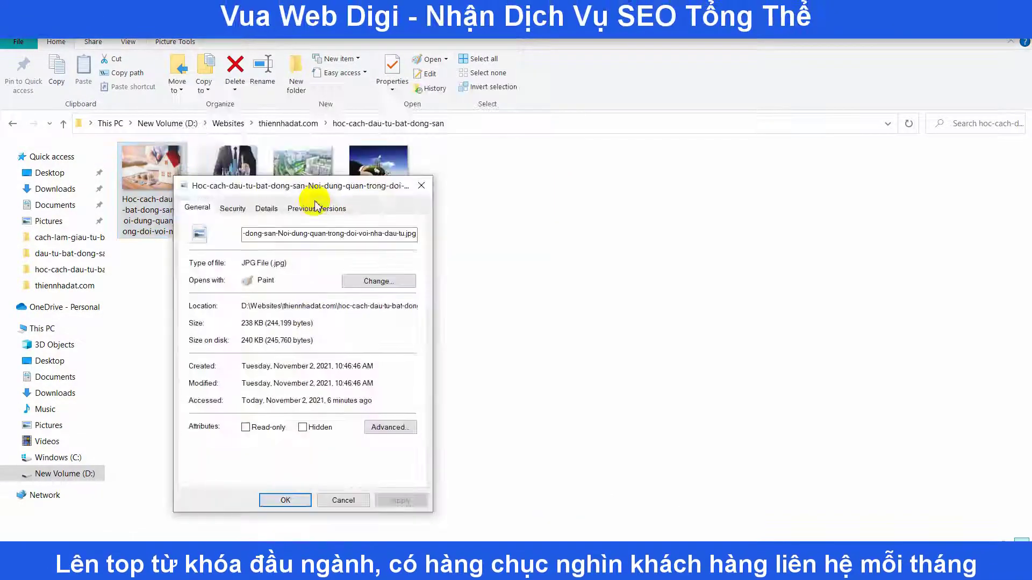
click(266, 209)
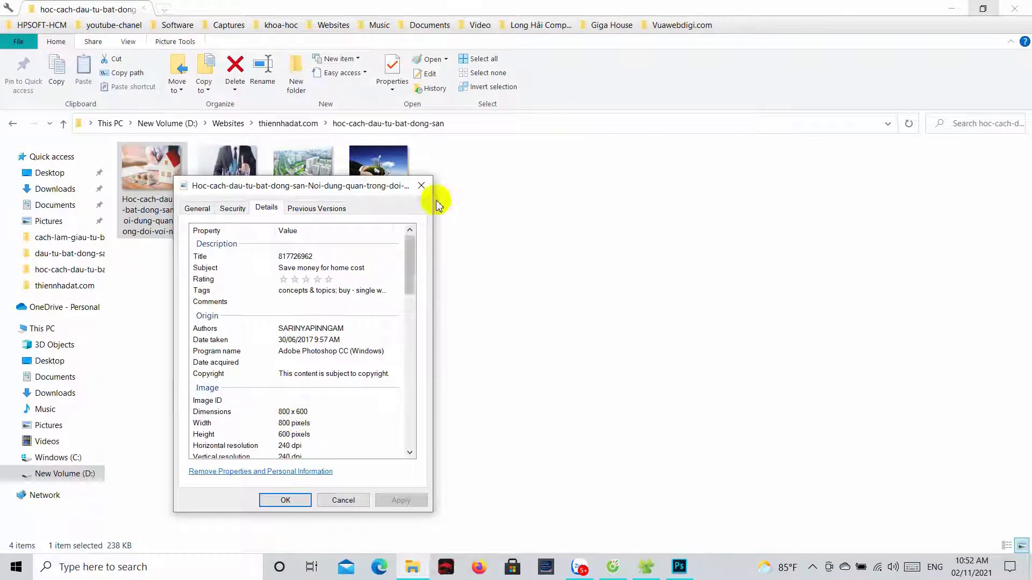
click(424, 188)
click(301, 169)
right_click(303, 172)
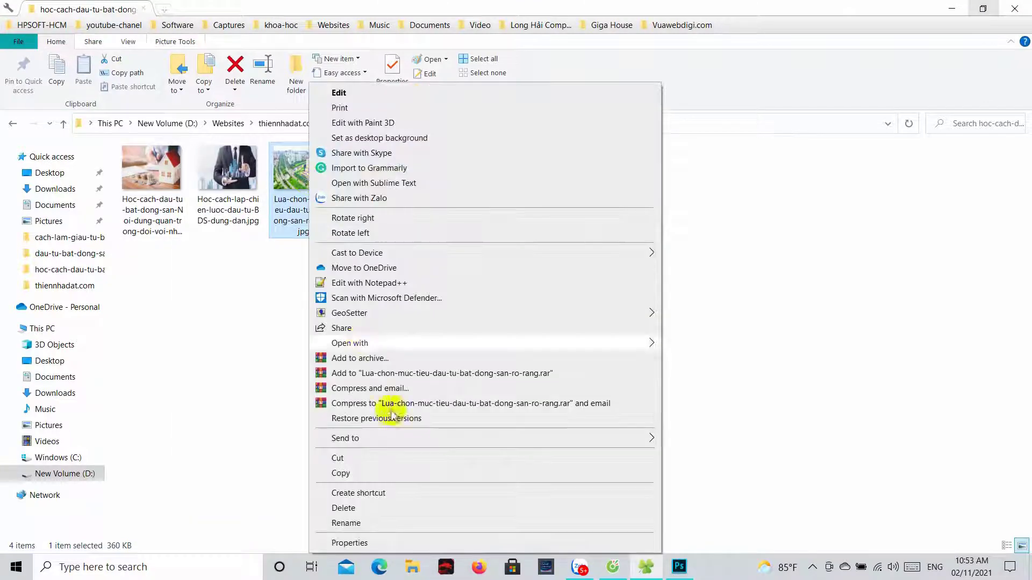
click(347, 543)
click(406, 212)
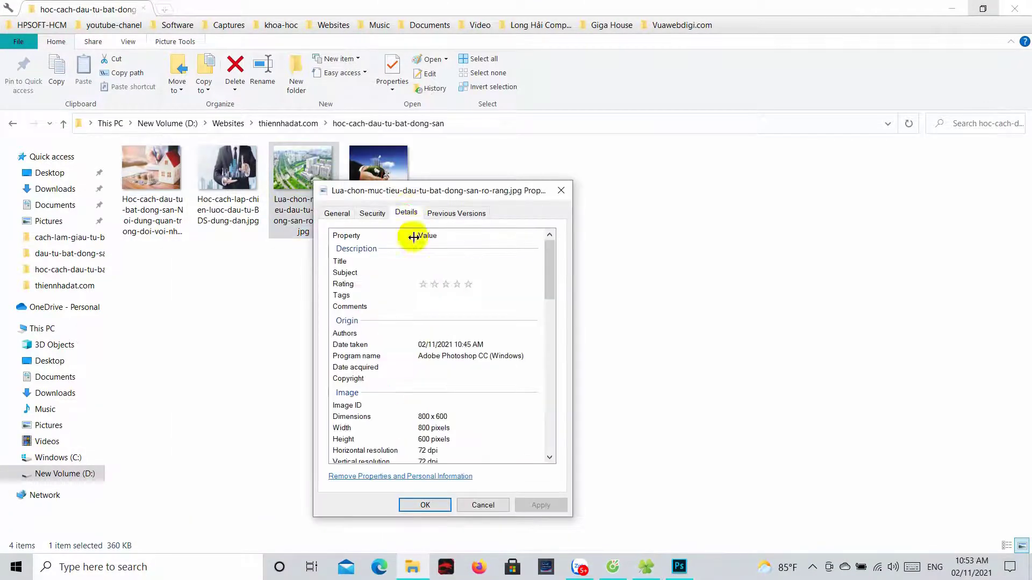
scroll(444, 359, down, 2)
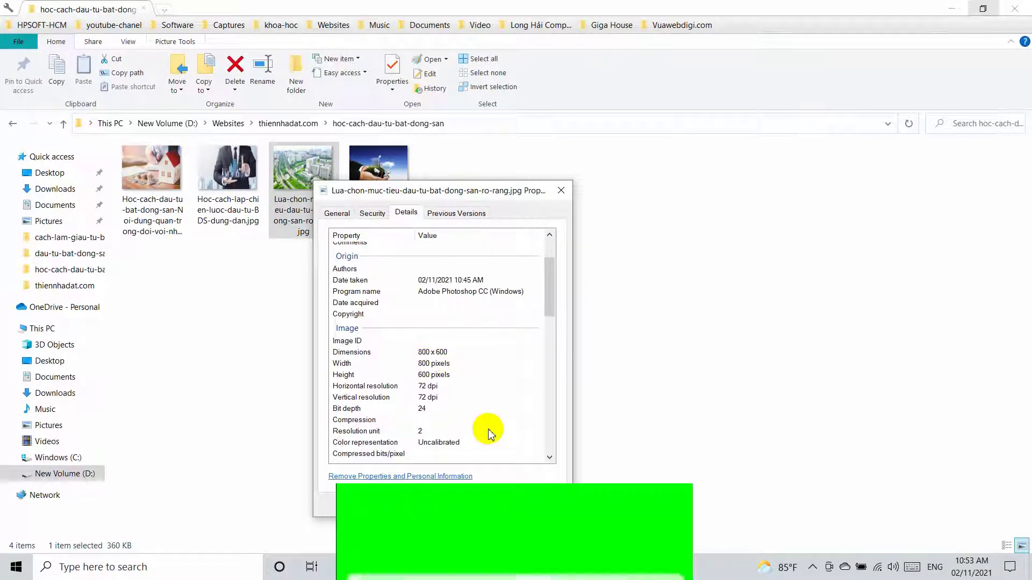
click(483, 505)
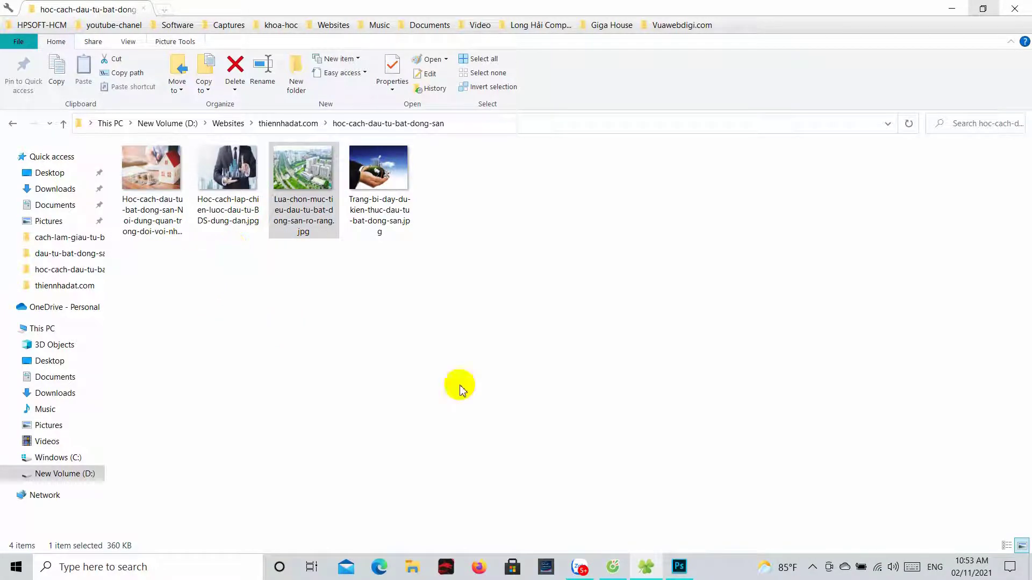
Open YouTube in a new Cốc Cốc tab
click(615, 569)
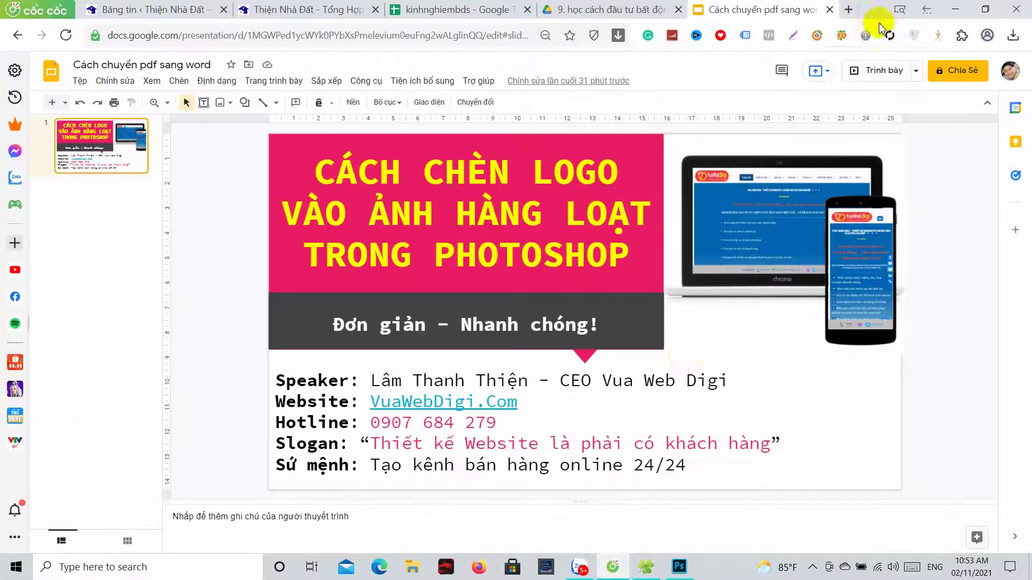
click(850, 9)
text(yo)
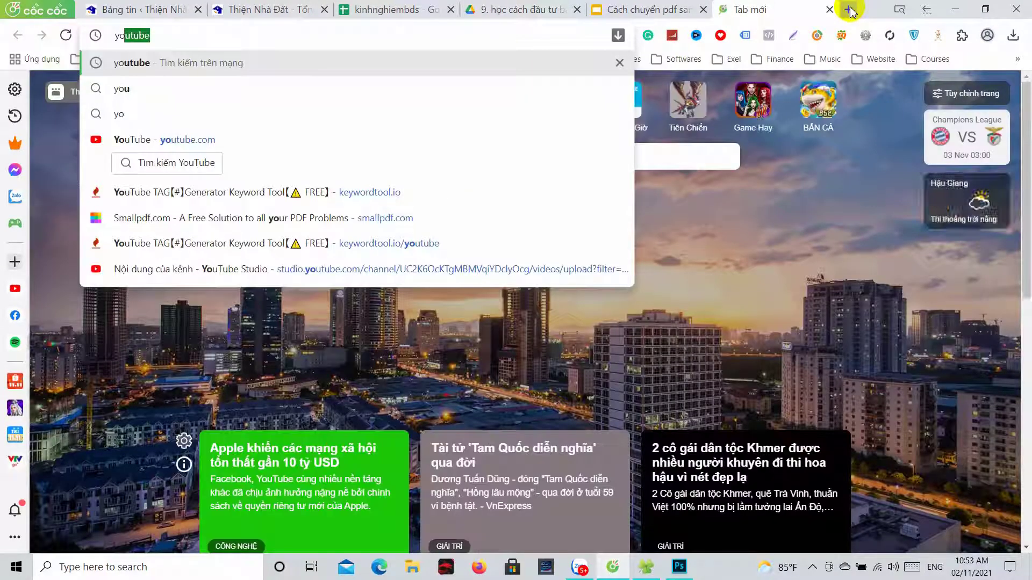
key(Return)
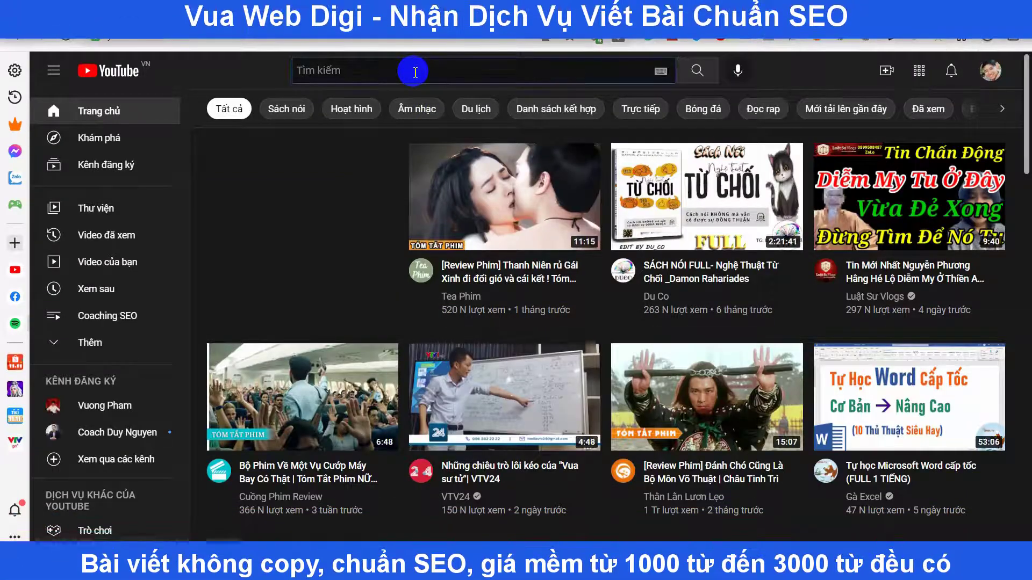
Search YouTube for 'thay đổi kích thuớc ảnh hàng m thanh thiện' batch-resizing videos
click(415, 71)
text(thay đổi )
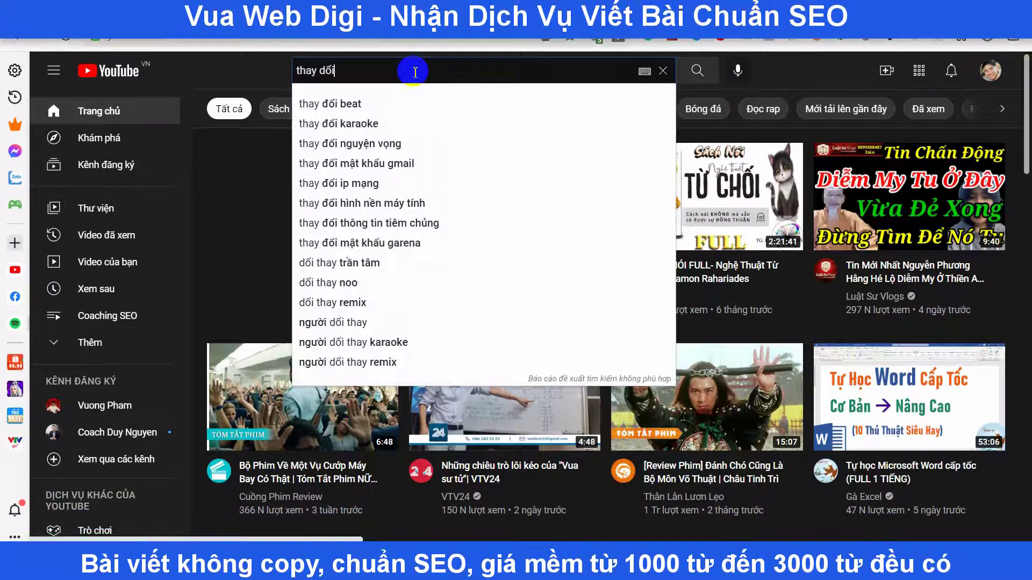
text(kích )
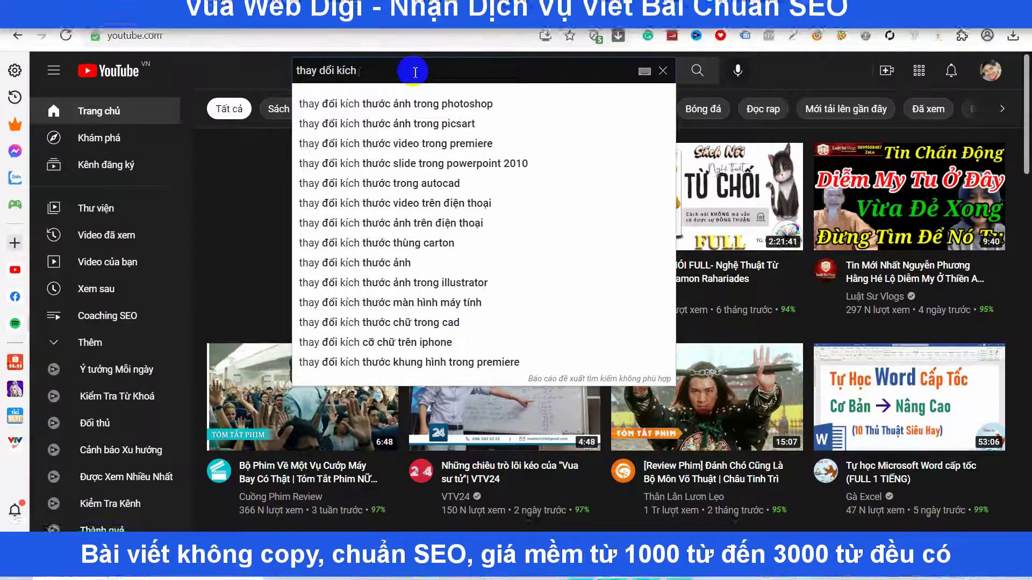
text(thuớc ảnh han)
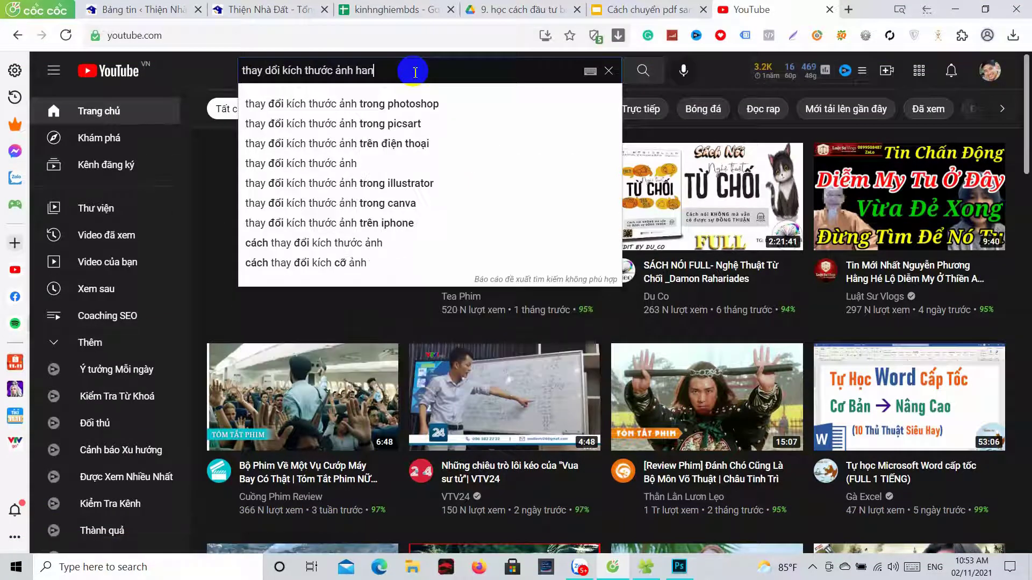
key(BackSpace)
key(BackSpace)
text(àng loạt)
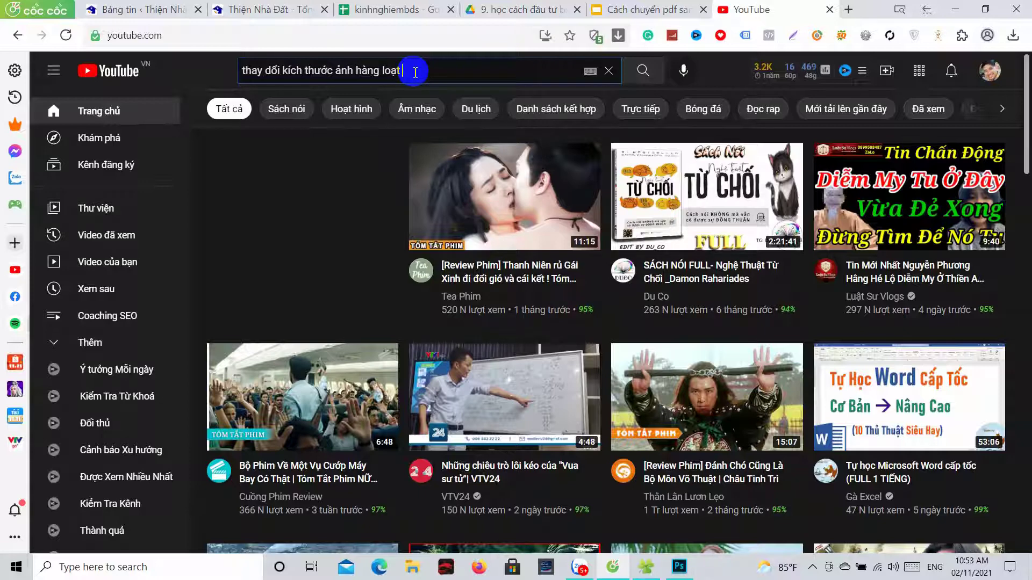
text( m thanh thiện)
key(Return)
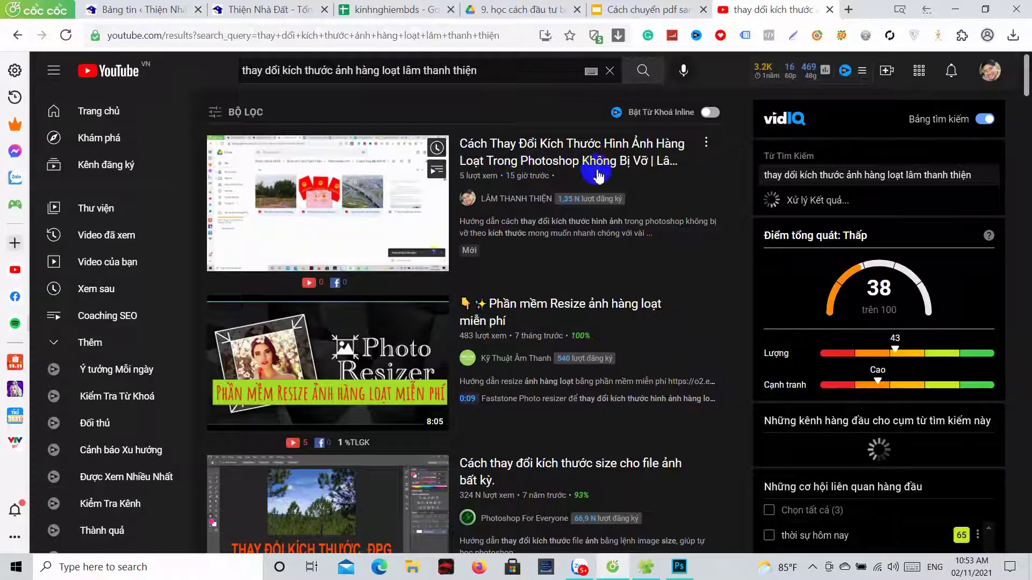
mouse_move(568, 151)
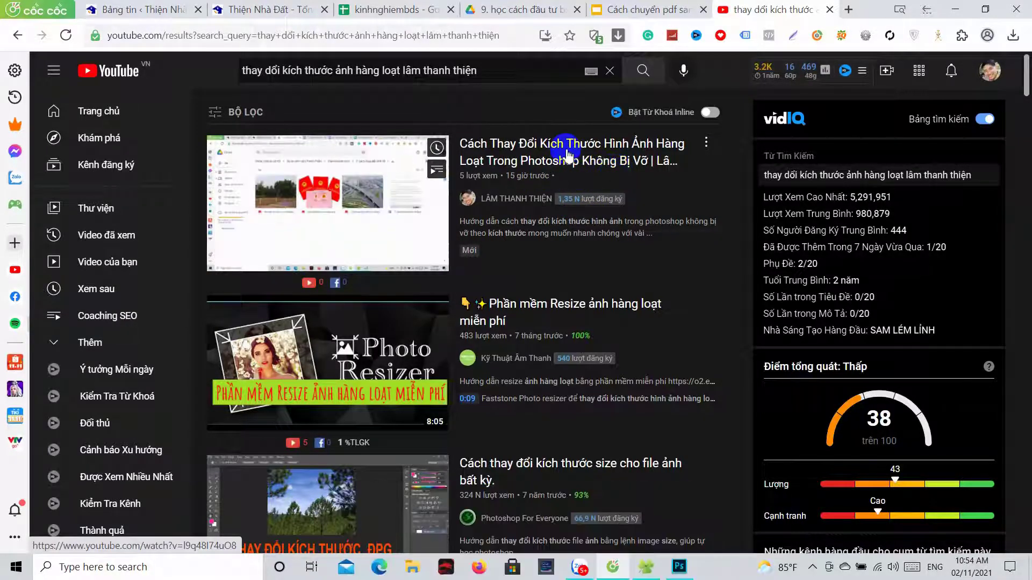
Browse to D:\Websites\thiennhadat.com and open logo-thien-nha-dat.psd in Photoshop
click(646, 567)
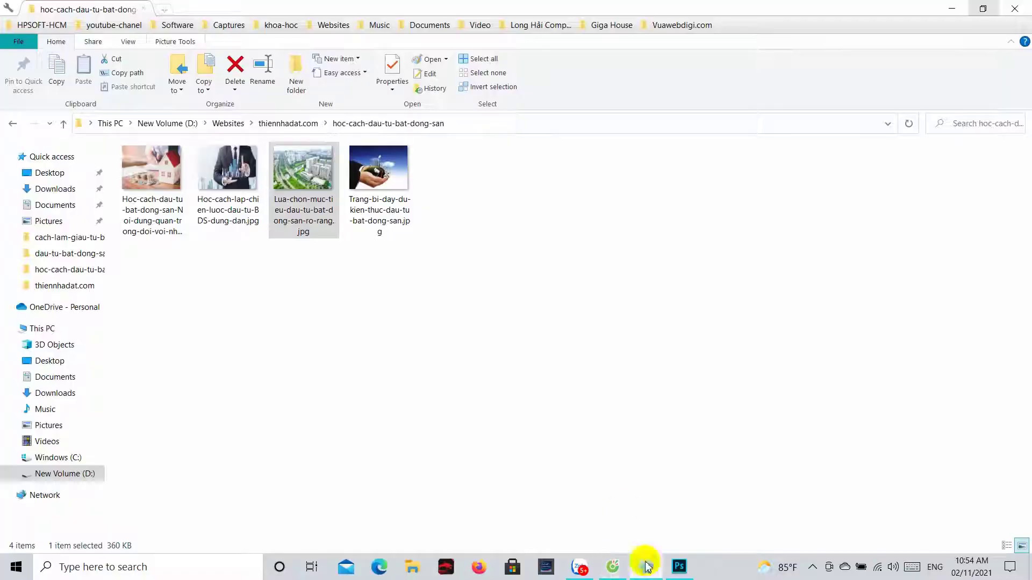
click(280, 293)
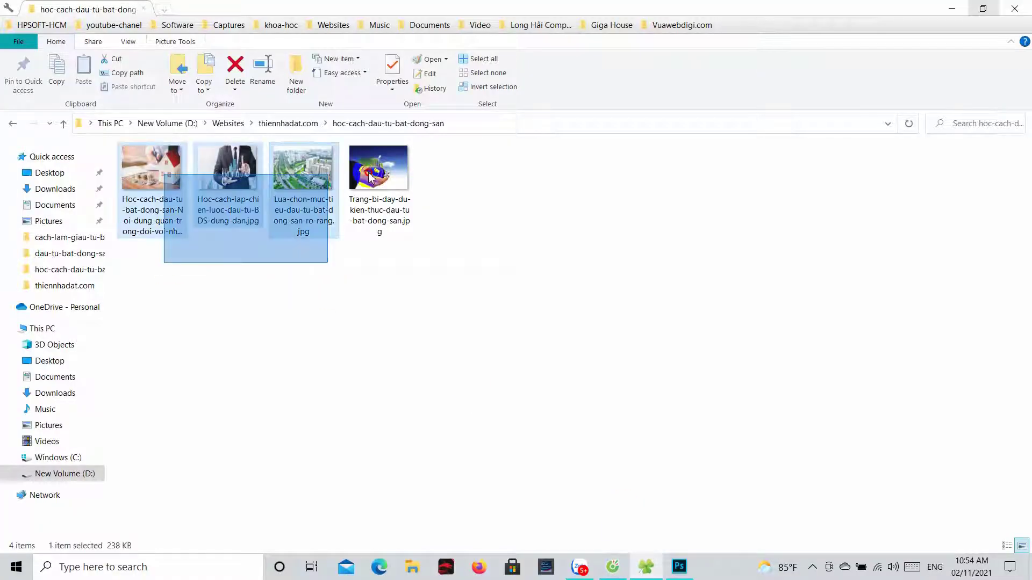
drag(166, 269, 358, 204)
click(258, 287)
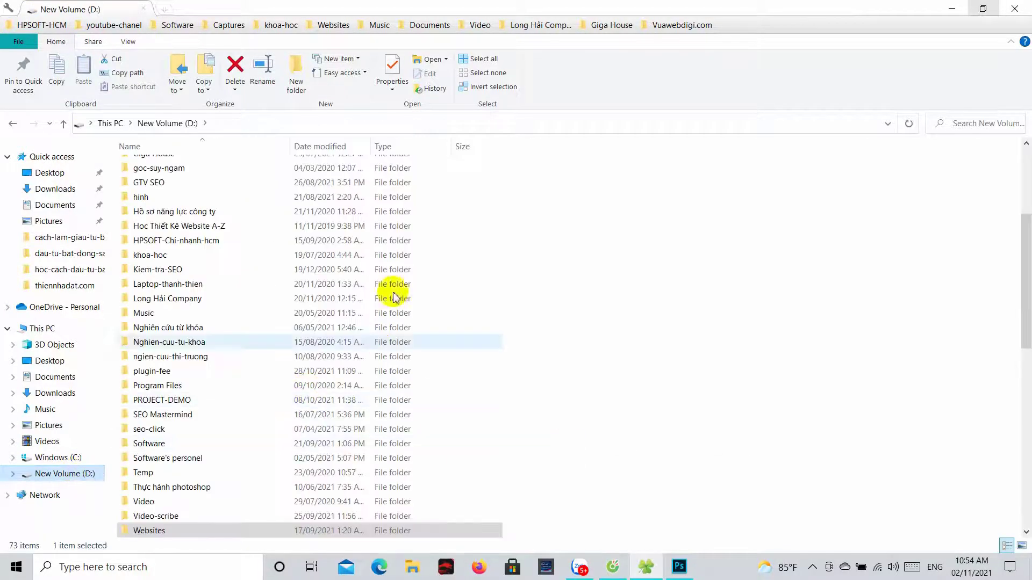
scroll(398, 283, down, 7)
scroll(398, 282, down, 6)
scroll(400, 285, down, 1)
scroll(396, 276, up, 3)
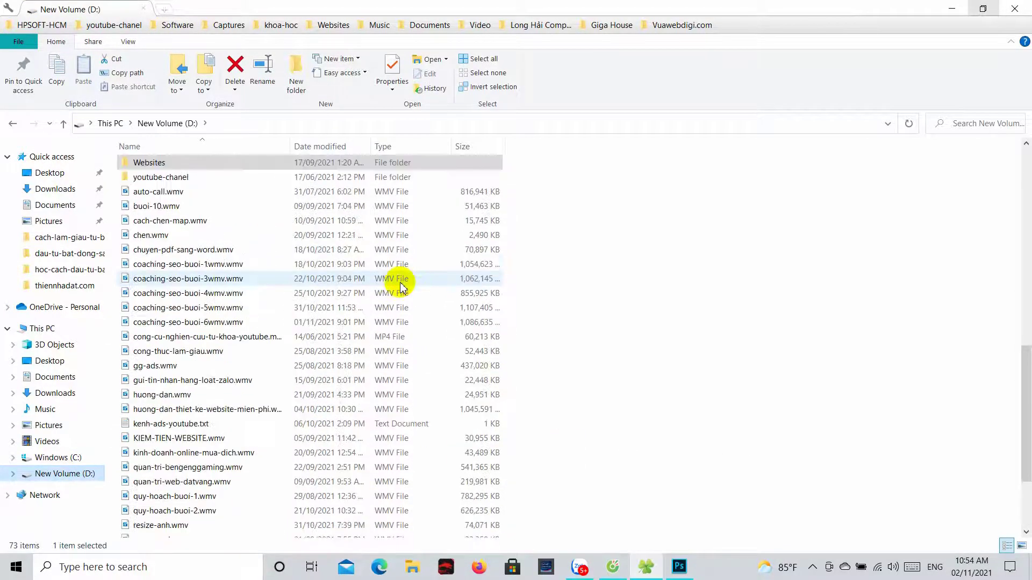
scroll(172, 306, up, 5)
double_click(162, 380)
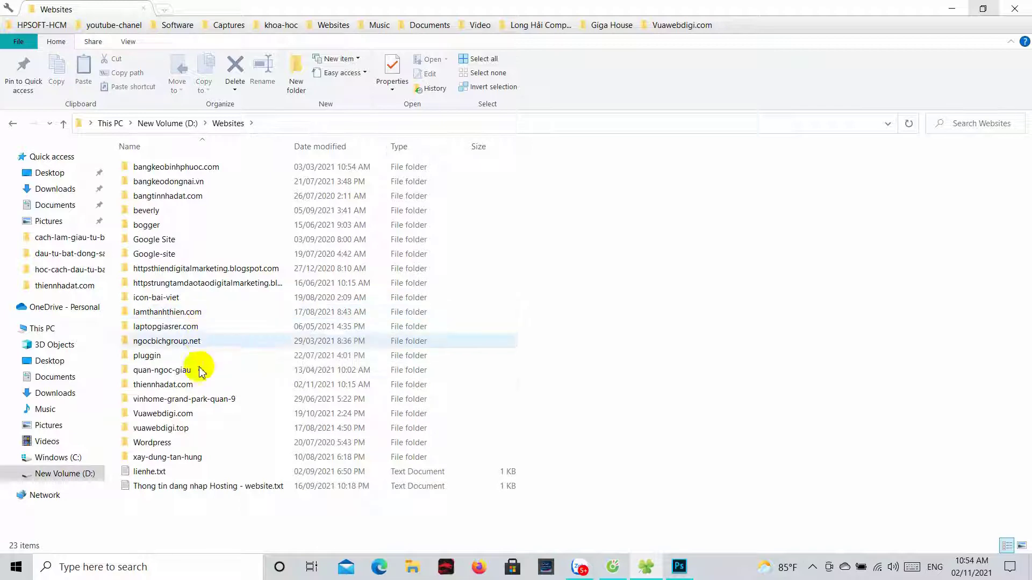
double_click(191, 385)
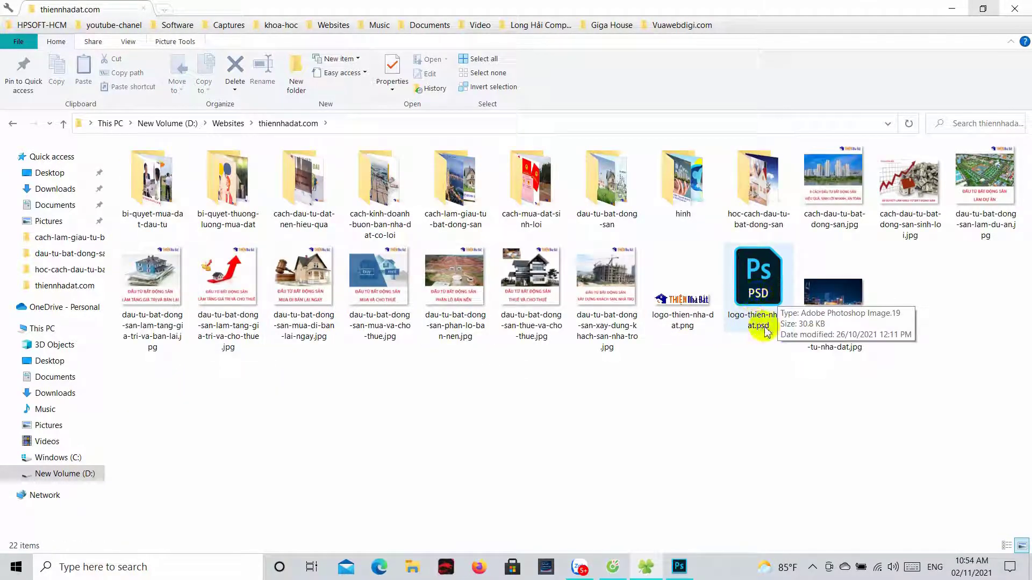
double_click(758, 293)
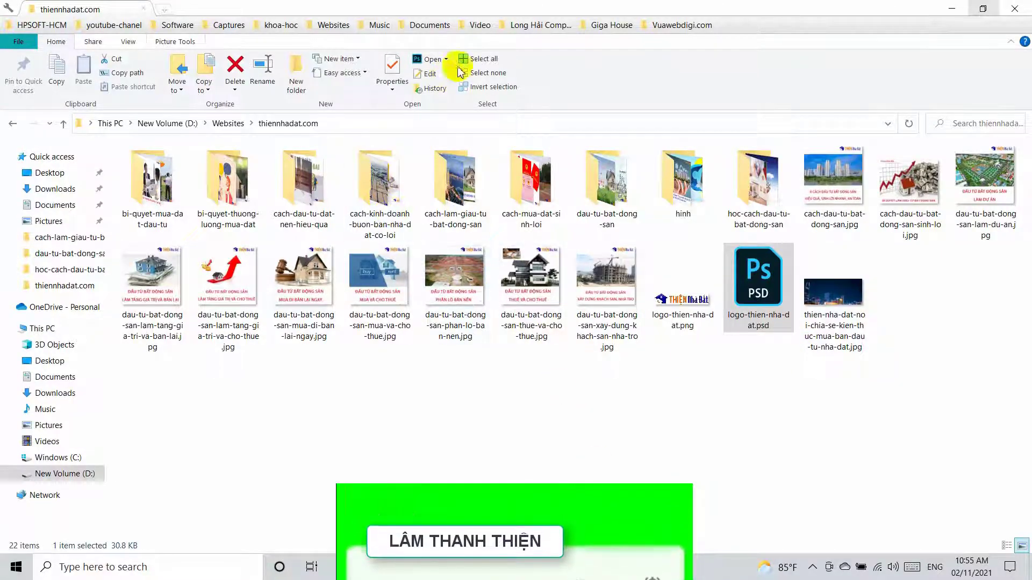
Return into hoc-cach-dau-tu-bat-dong-san and select its first photo
click(333, 25)
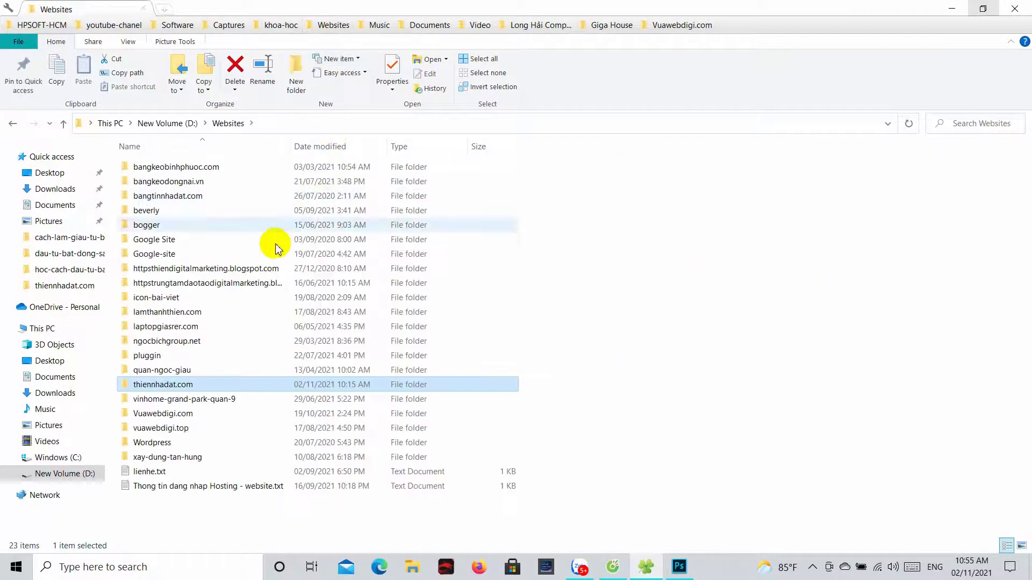
double_click(217, 381)
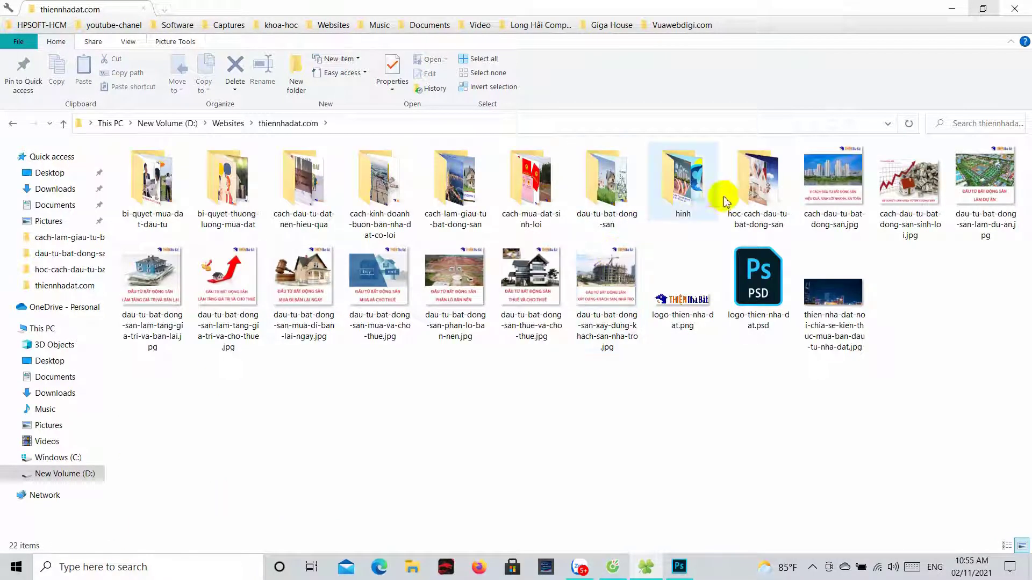
double_click(742, 207)
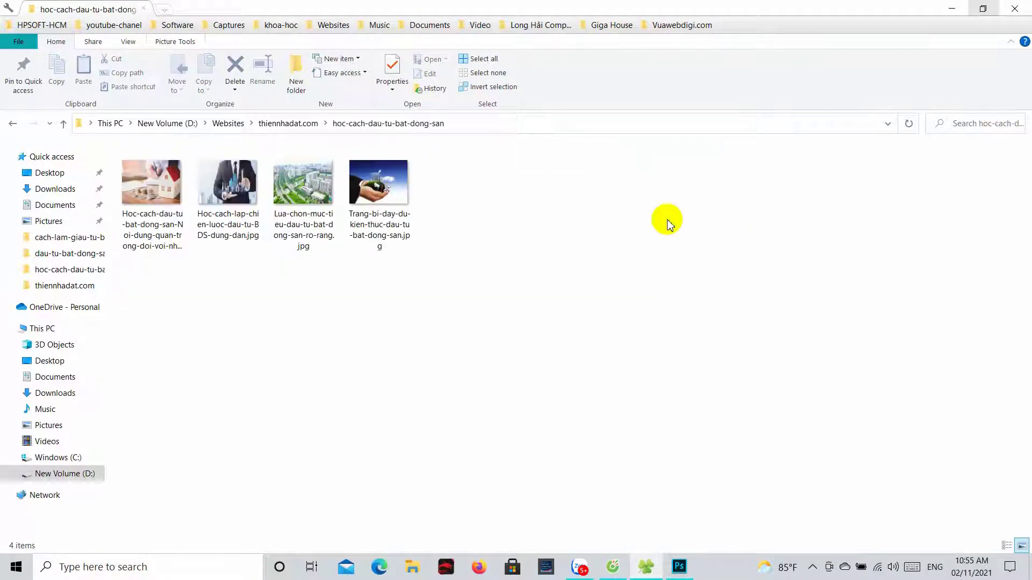
click(153, 244)
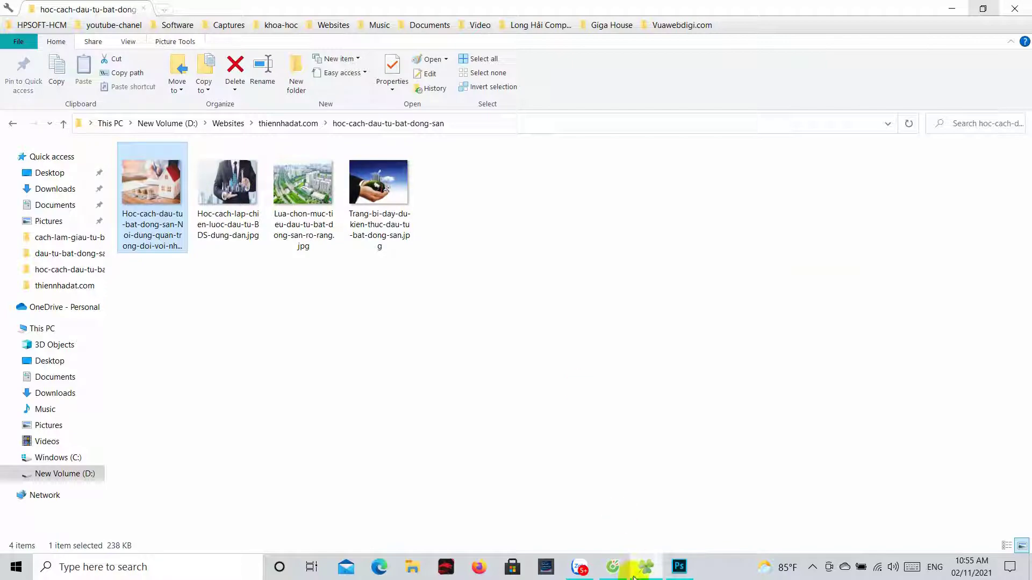
Close the logo-thien-nha-dat.psd document in Photoshop
click(613, 570)
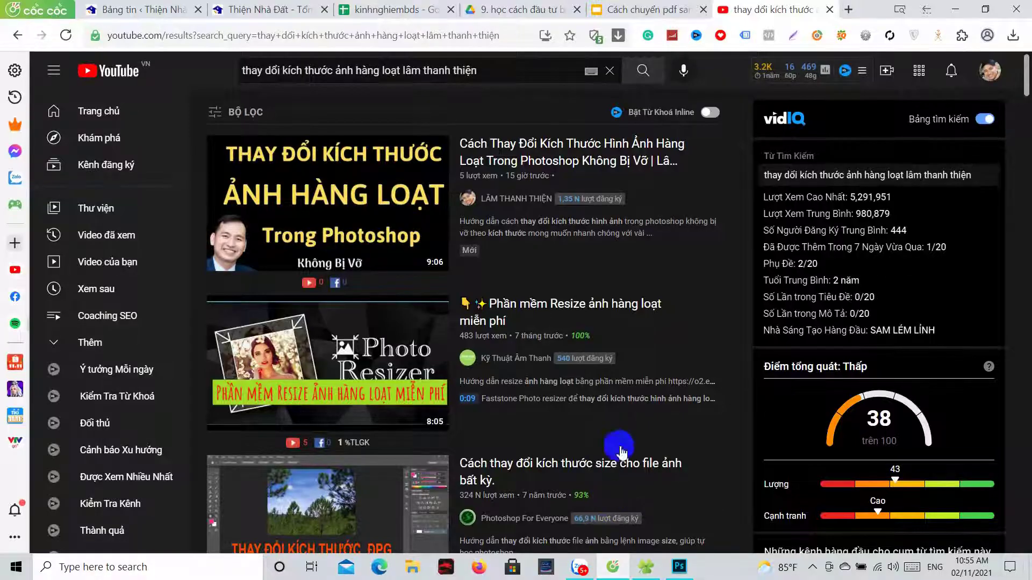
click(677, 566)
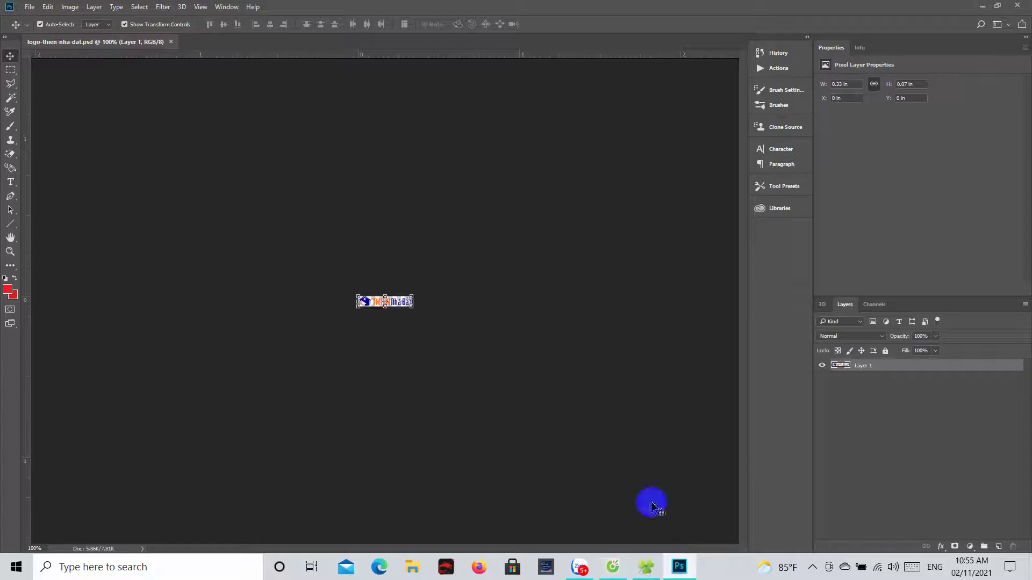
click(172, 42)
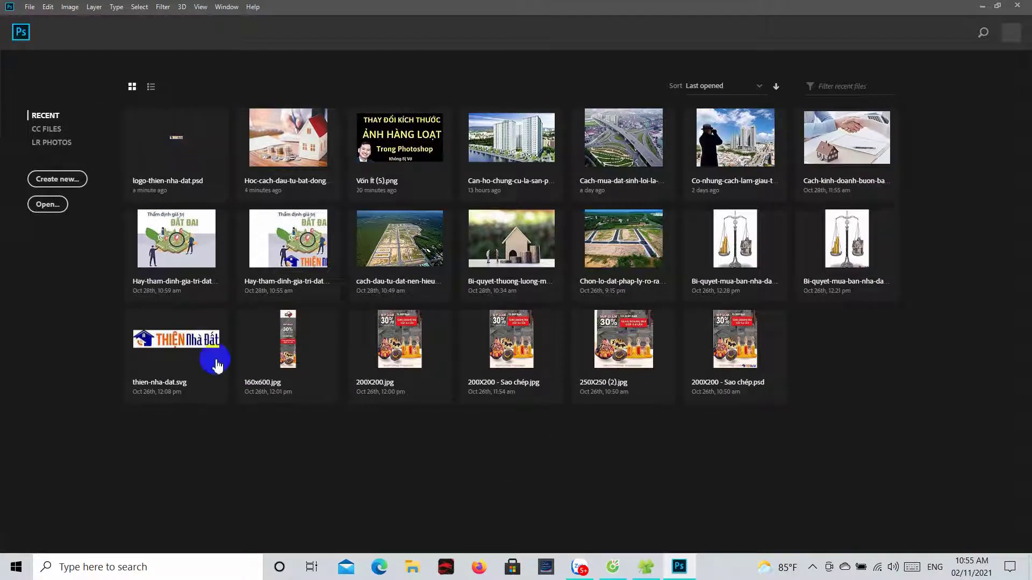
Open the first Hoc-cach-dau-tu-bat-dong-san house-and-coins photo
click(29, 7)
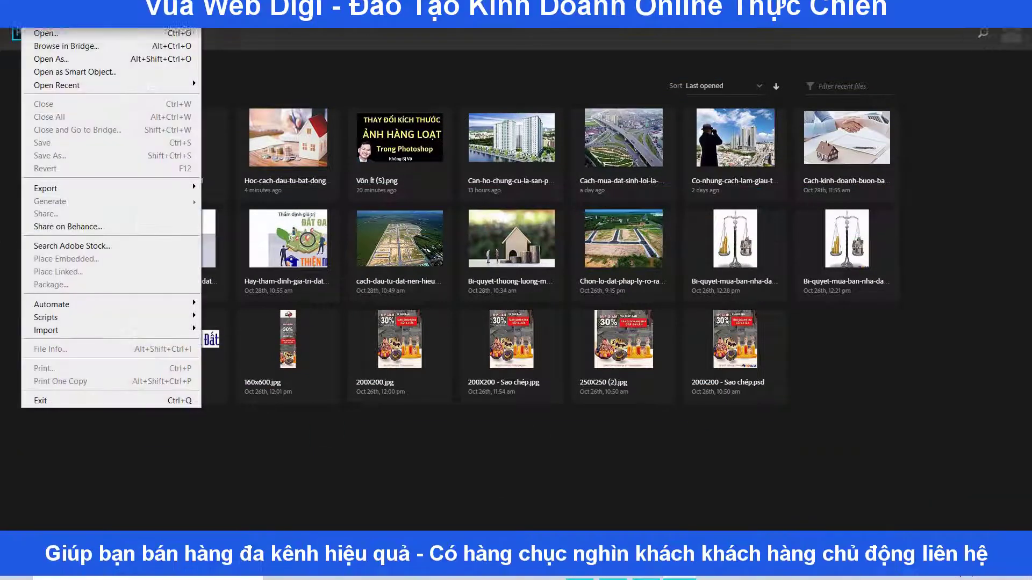
click(46, 32)
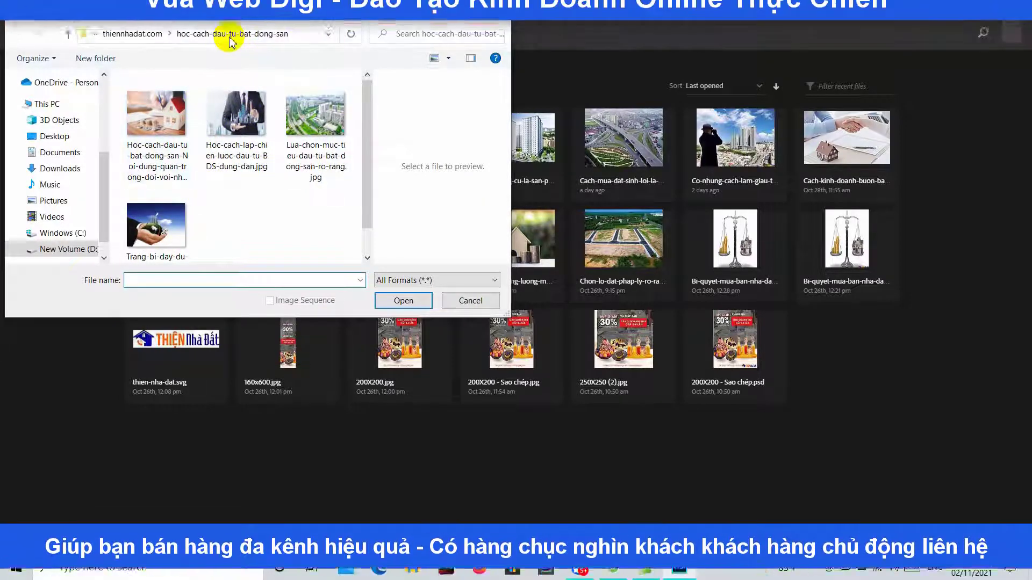
click(156, 113)
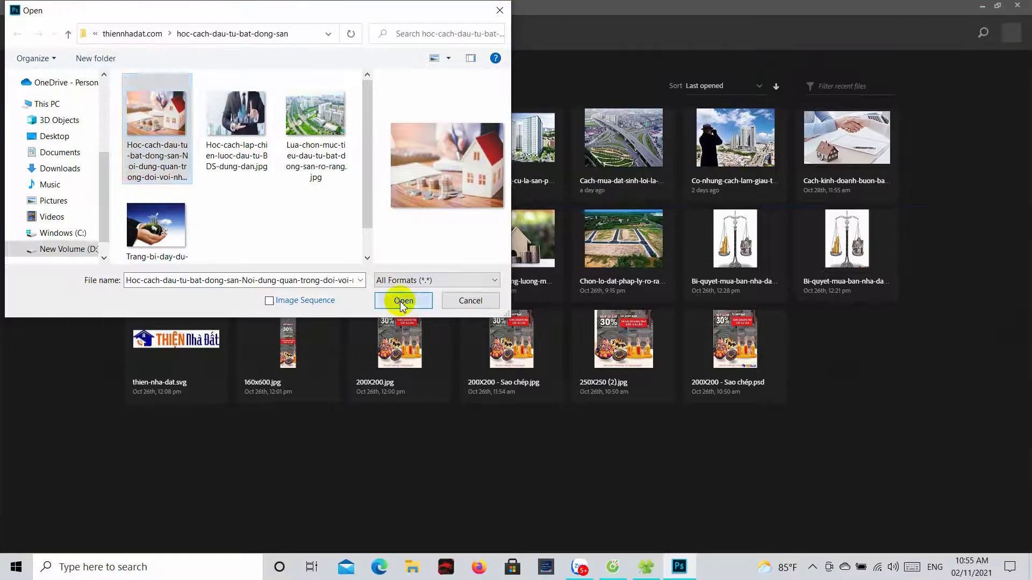
click(403, 301)
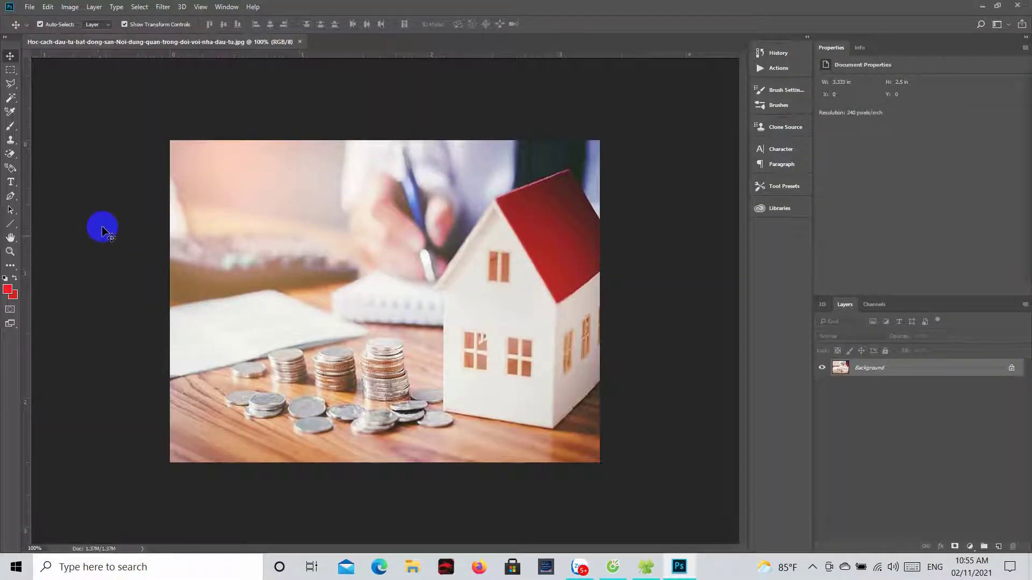
Show the Actions panel from the Window menu and start a new action
click(221, 7)
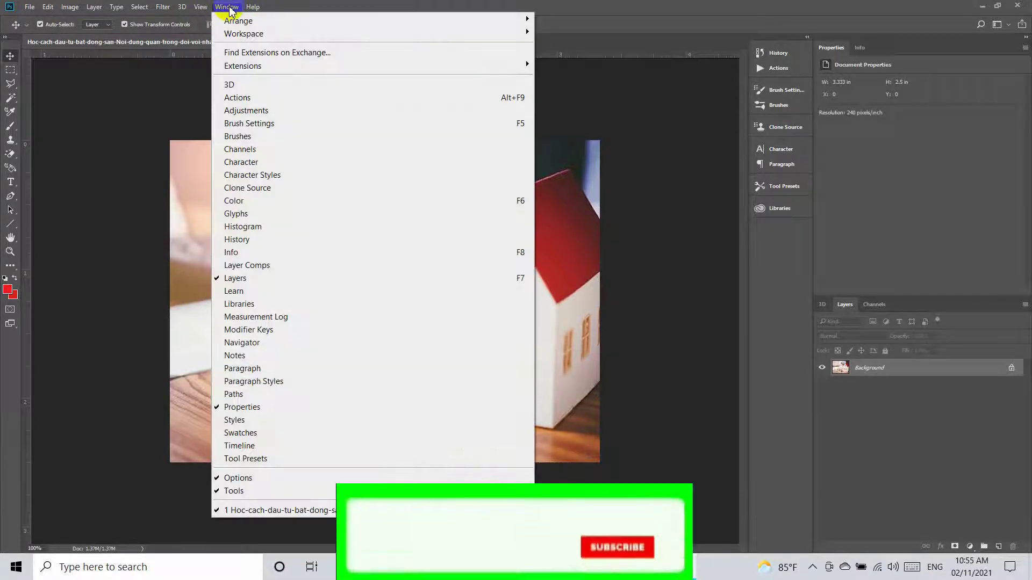
click(239, 99)
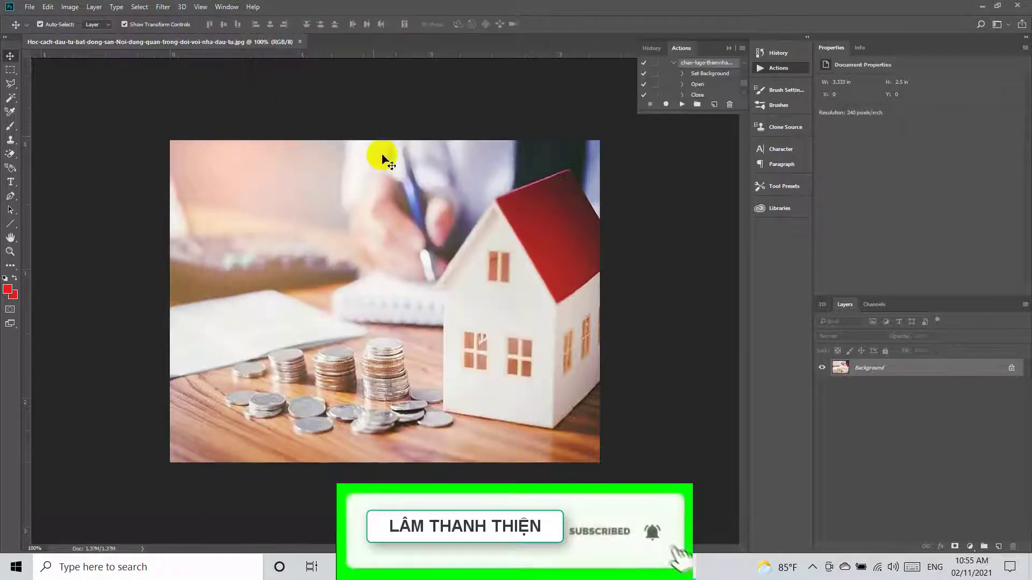
click(714, 107)
text(huong dan chen logo)
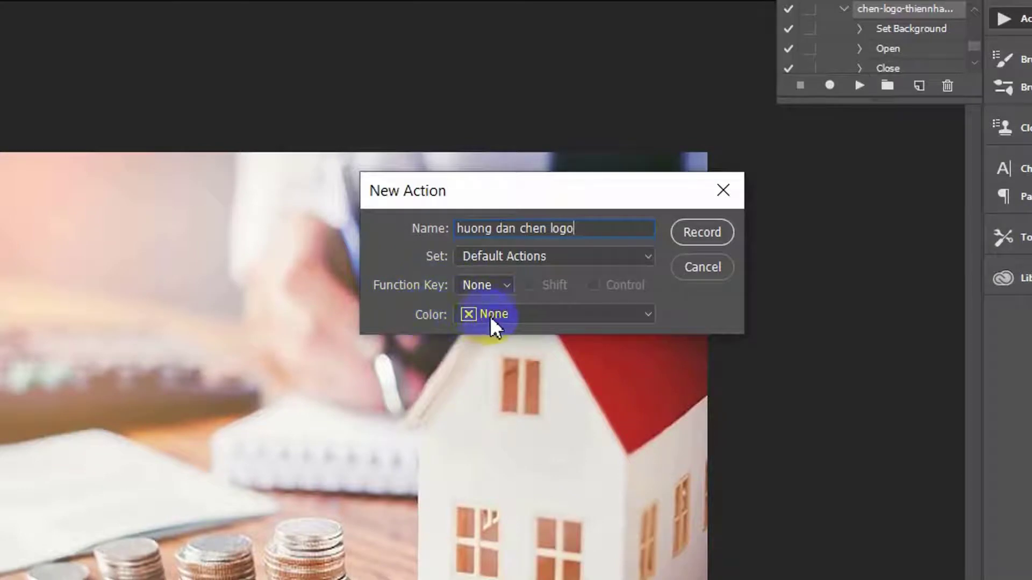
Create the 'huong dan chen logo' action and start recording
click(712, 232)
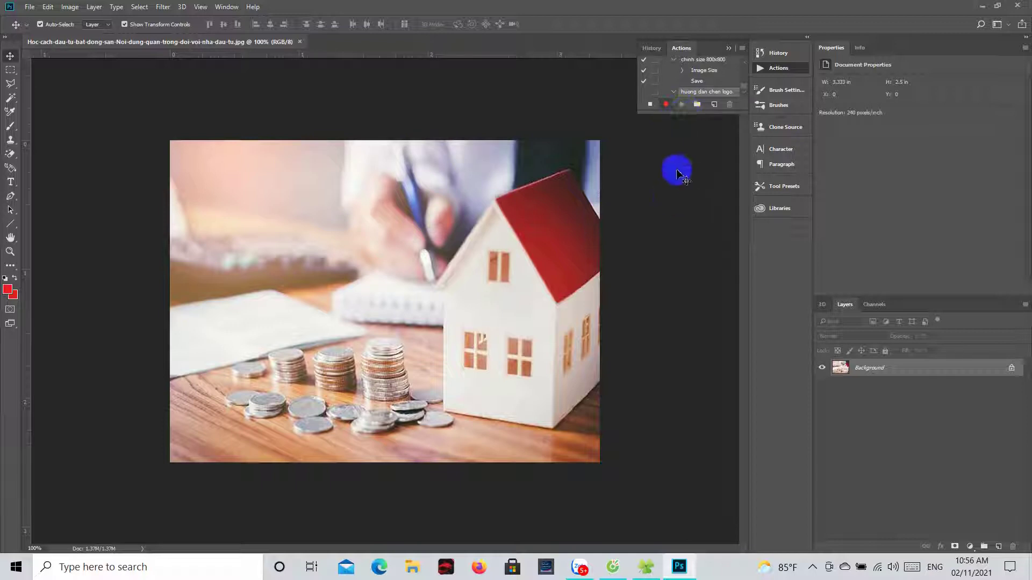
Convert the locked Background layer into Layer 0 while the action records
double_click(908, 370)
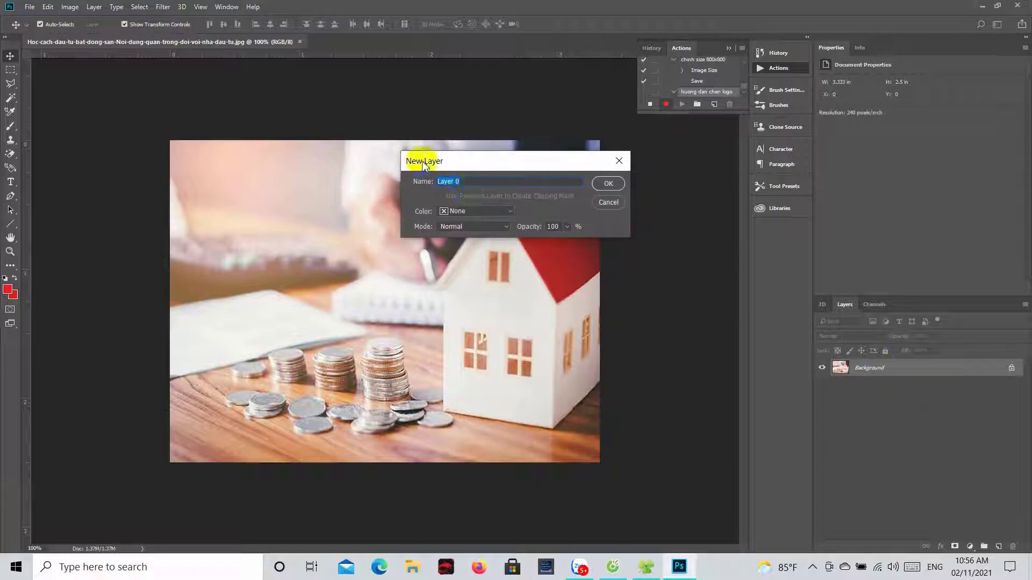
click(606, 185)
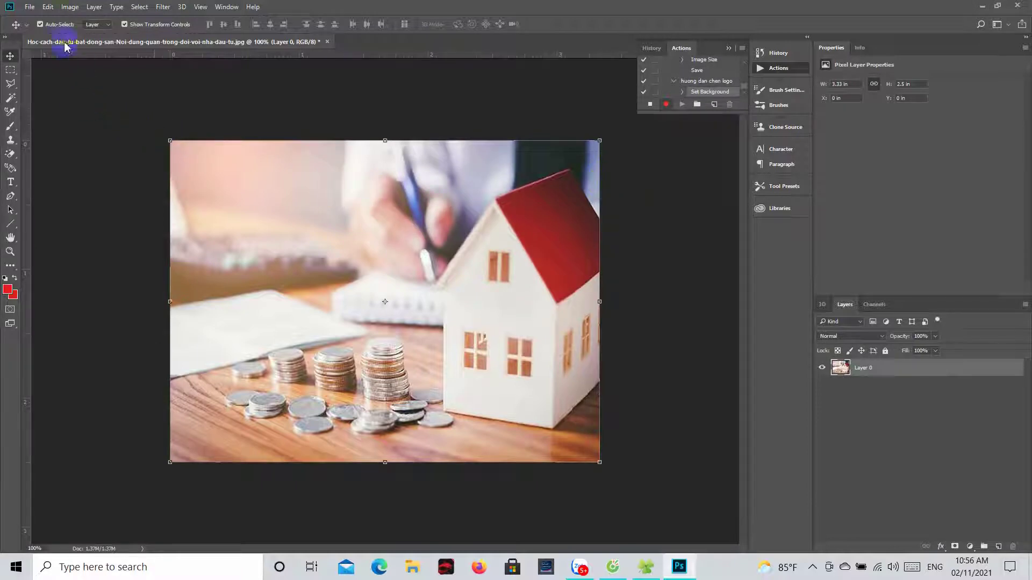
click(30, 7)
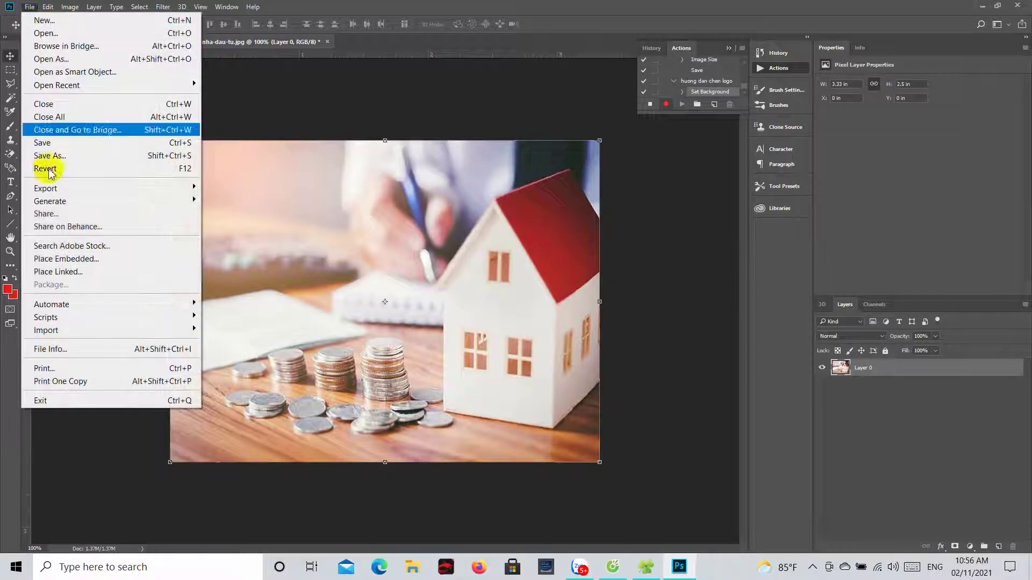
Place logo-thien-nha-dat.psd as a linked logo, scaled to about 137.5%, and commit it
click(58, 272)
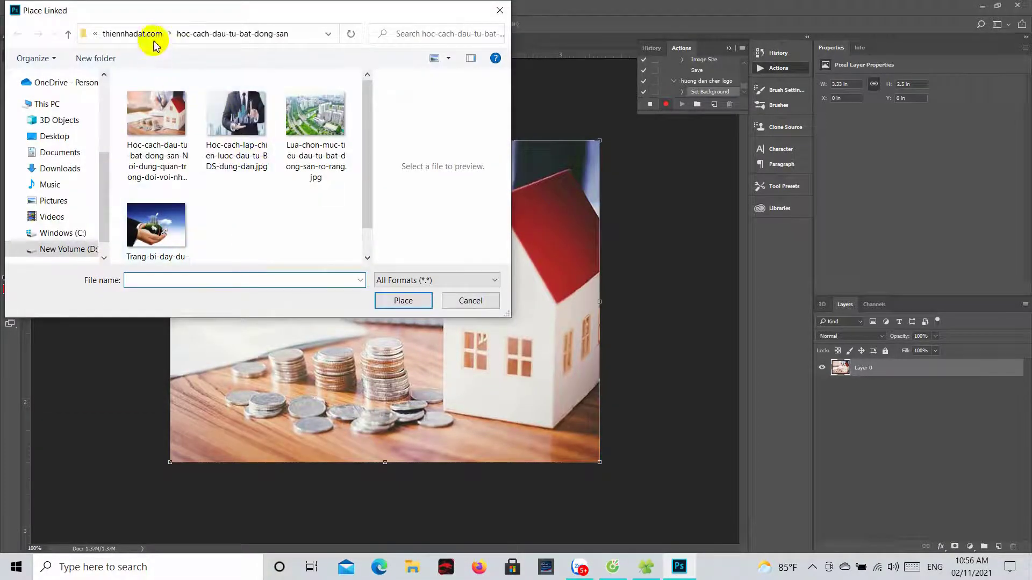
click(153, 35)
scroll(361, 247, down, 5)
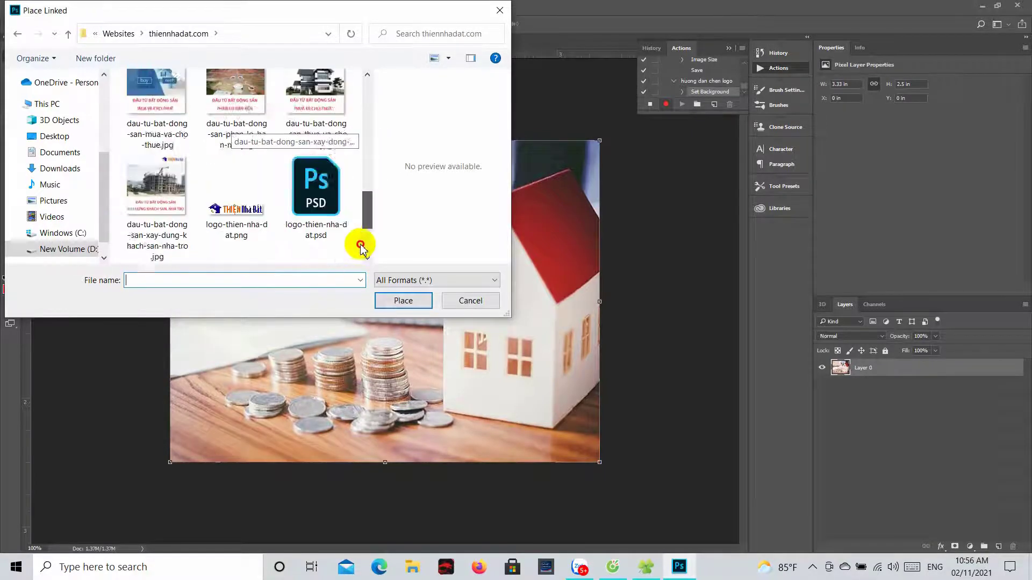
scroll(362, 247, down, 2)
click(320, 100)
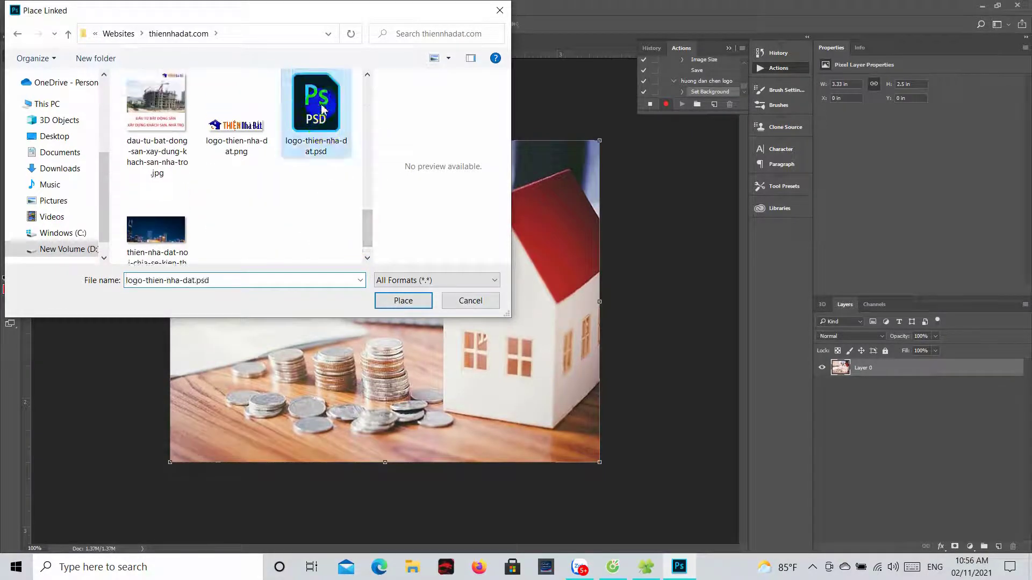
click(402, 302)
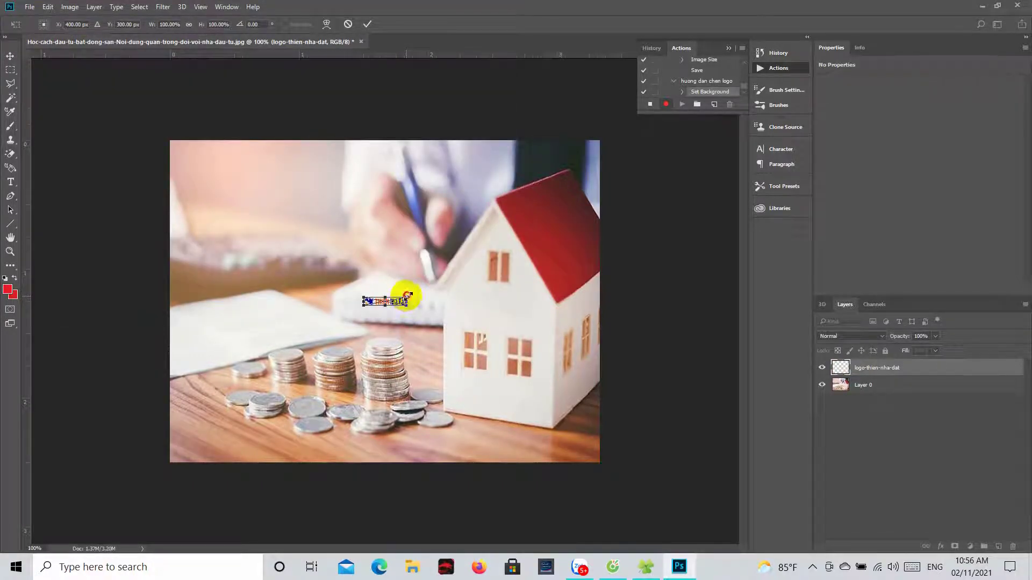
drag(407, 296, 437, 292)
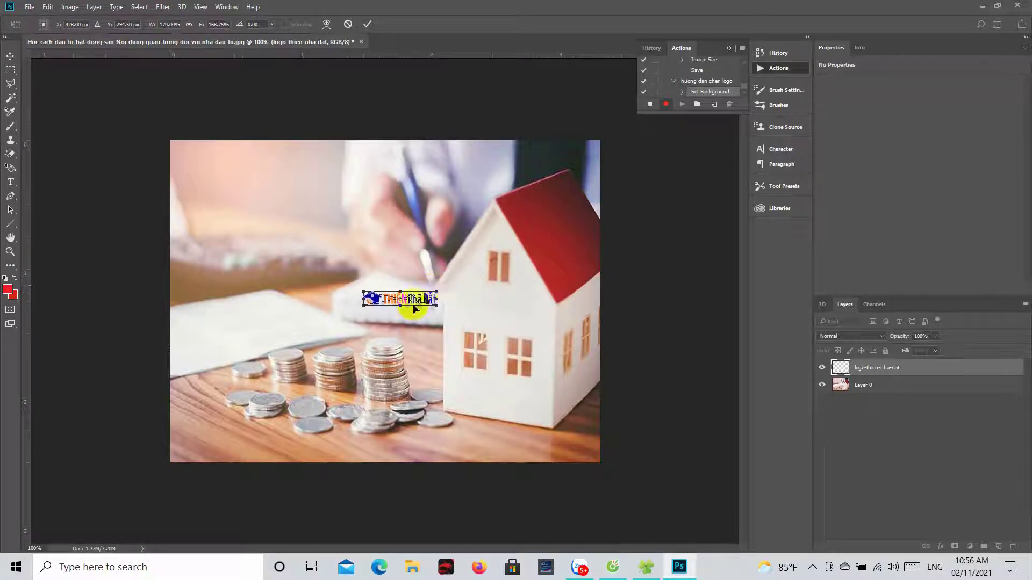
key(Return)
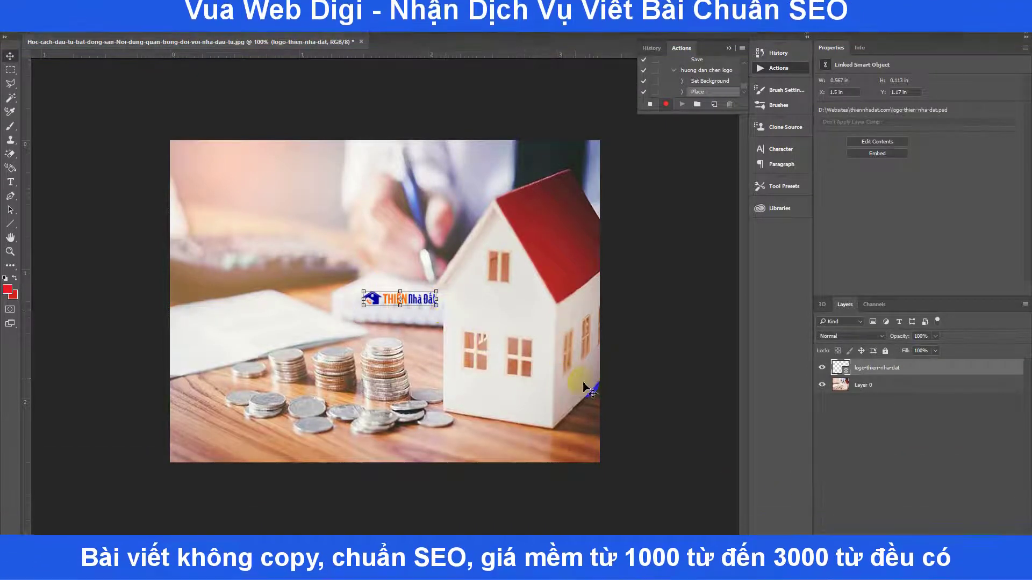
Select Layer 0 with the logo and align the logo to the photo's bottom-right corner
click(877, 388)
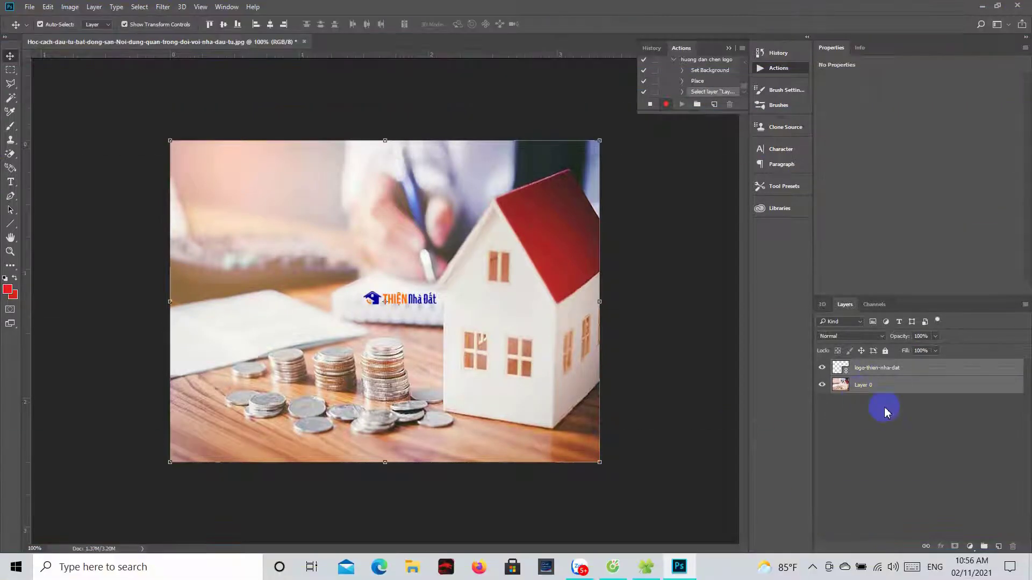
click(238, 25)
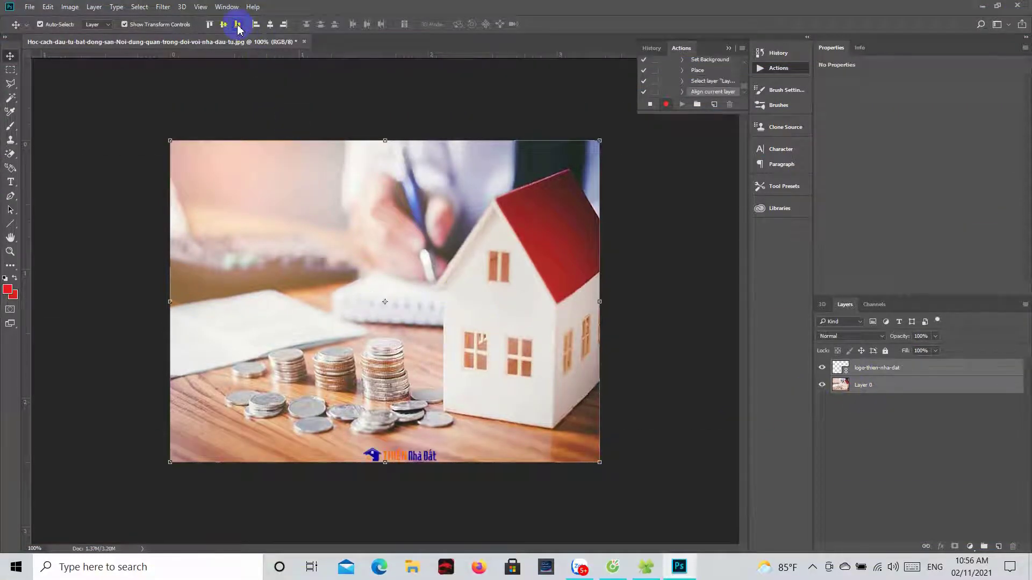
click(284, 25)
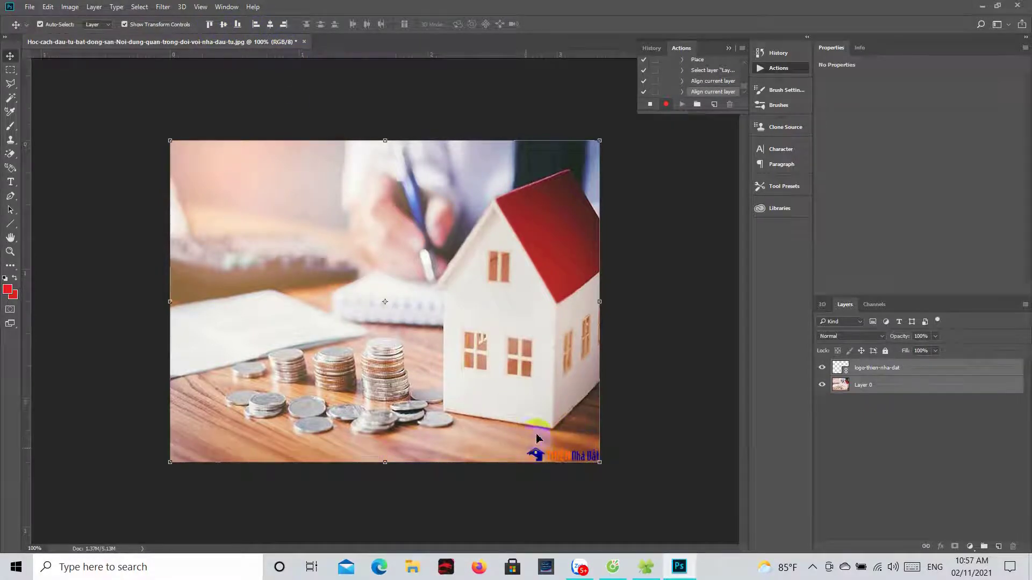
click(256, 25)
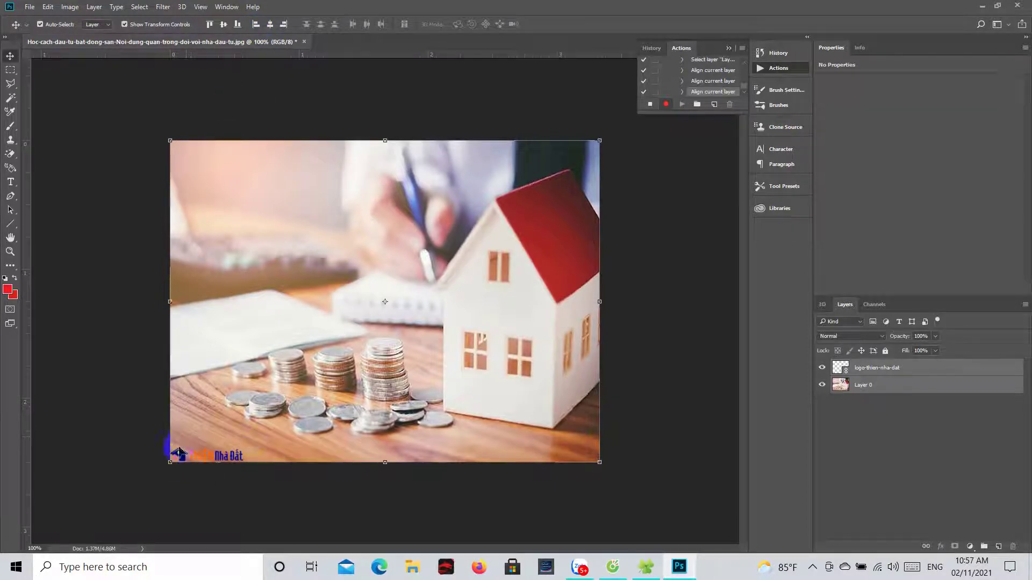
click(210, 25)
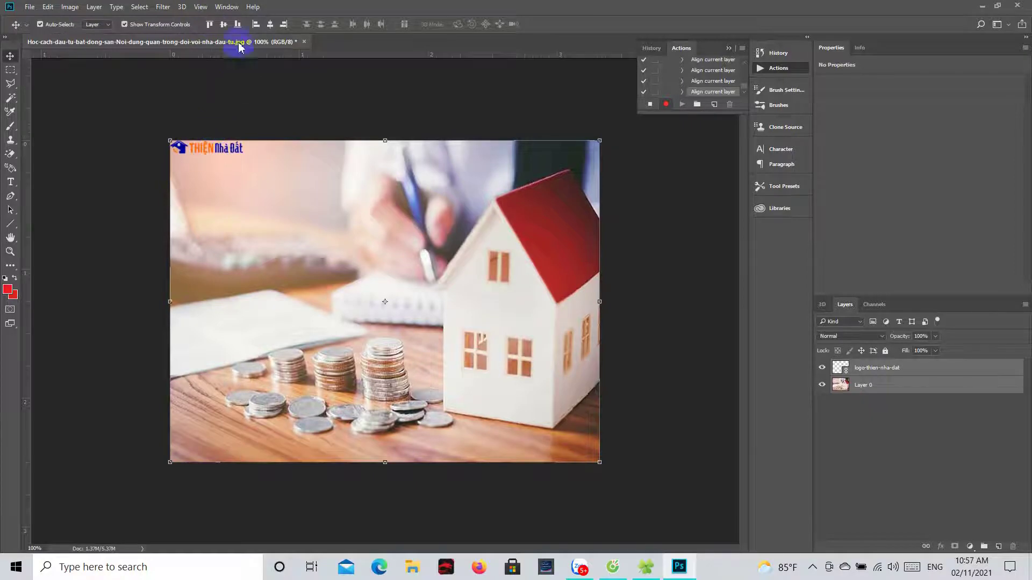
click(285, 25)
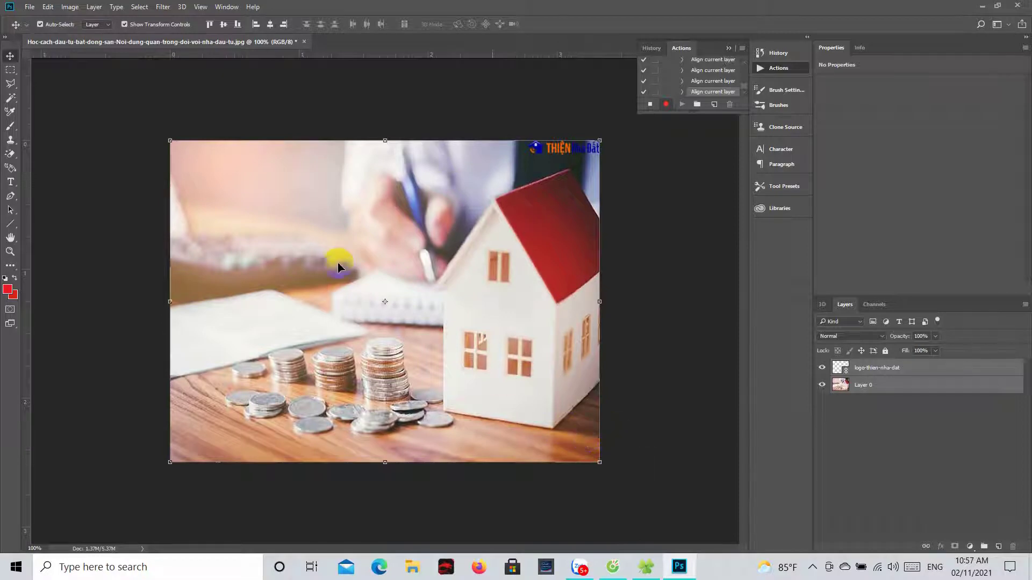
click(237, 26)
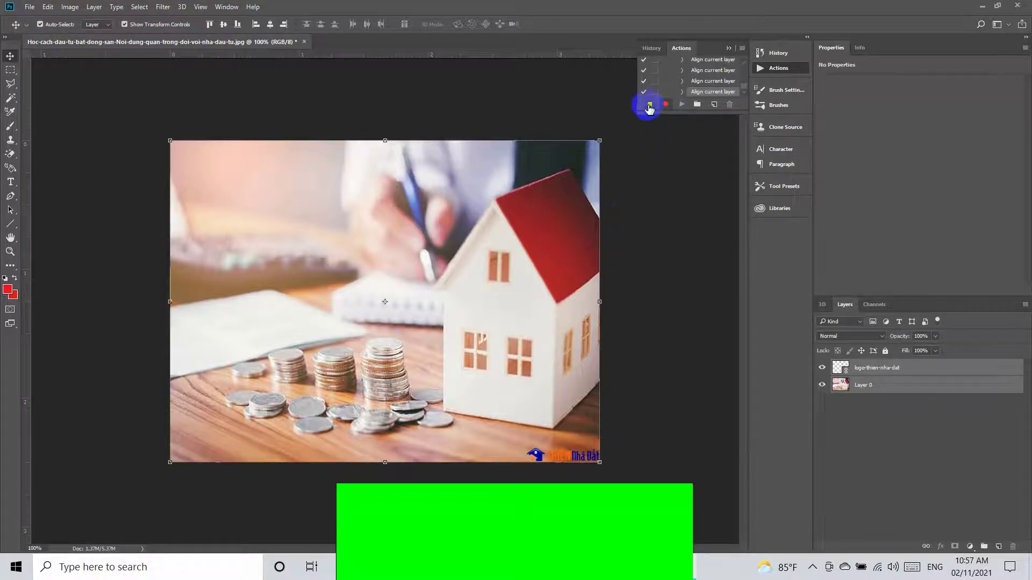
Stop the action recording and close the house photo without saving changes
click(651, 105)
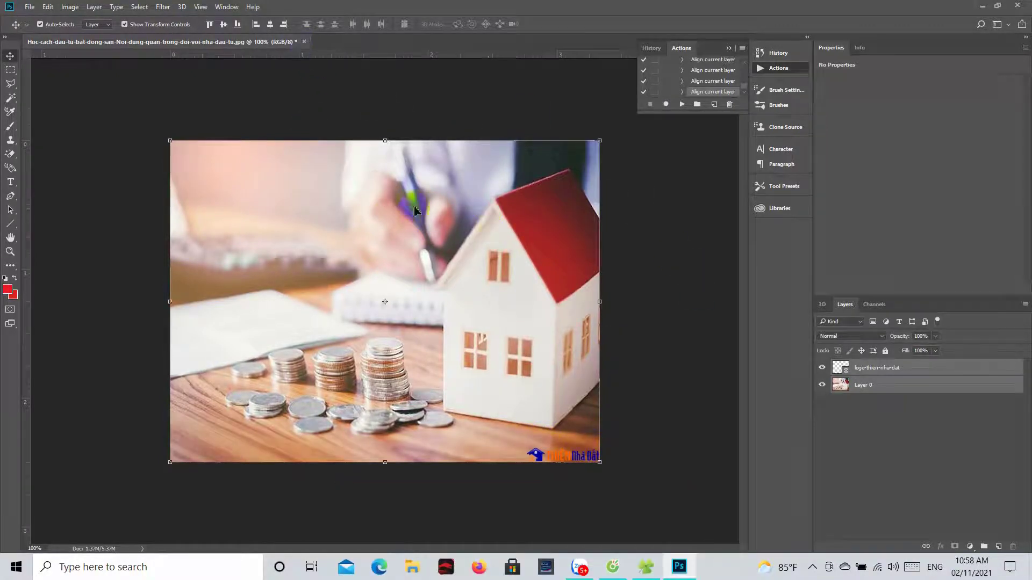
click(304, 42)
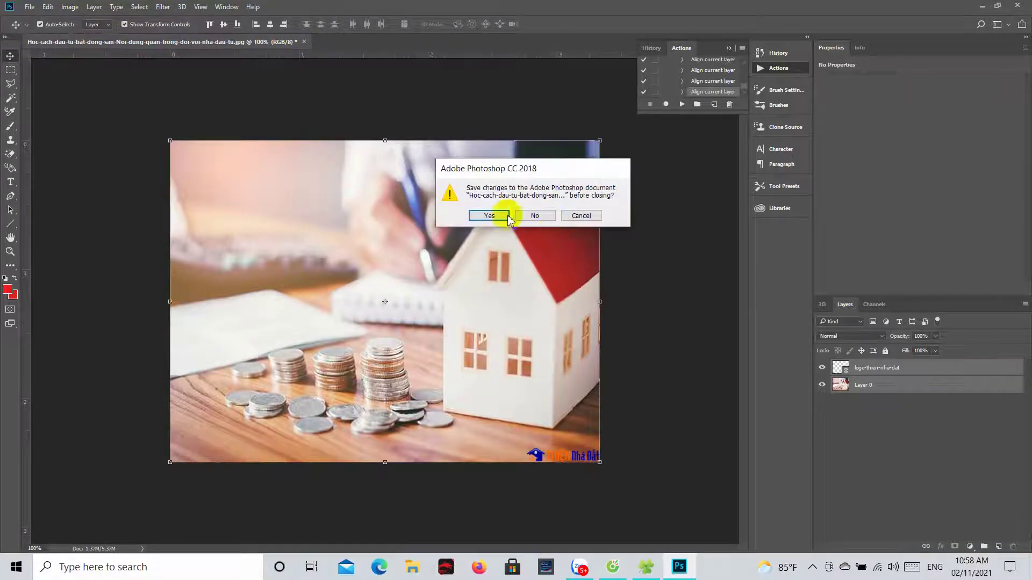
click(535, 217)
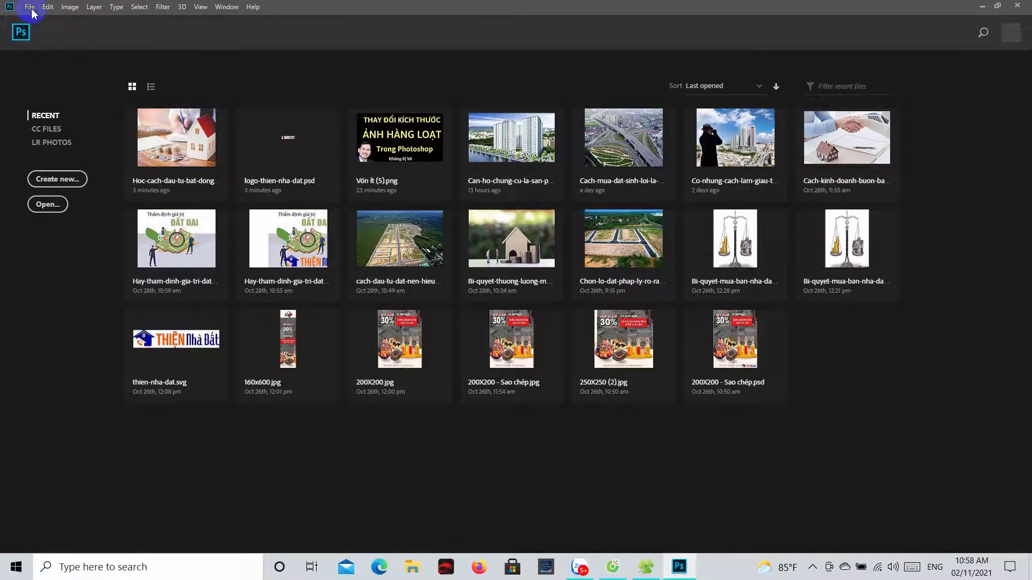
Open Lua-chon-muc-tieu-dau-tu-bat-dong-san-ro-rang.jpg from the hoc-cach-dau-tu-bat-dong-san folder
click(30, 7)
click(33, 30)
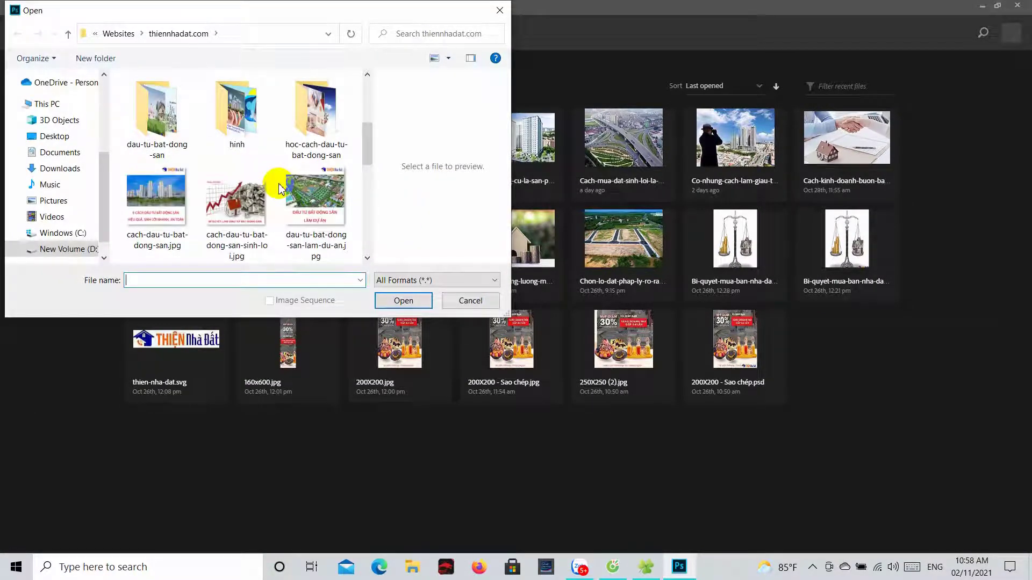
double_click(321, 137)
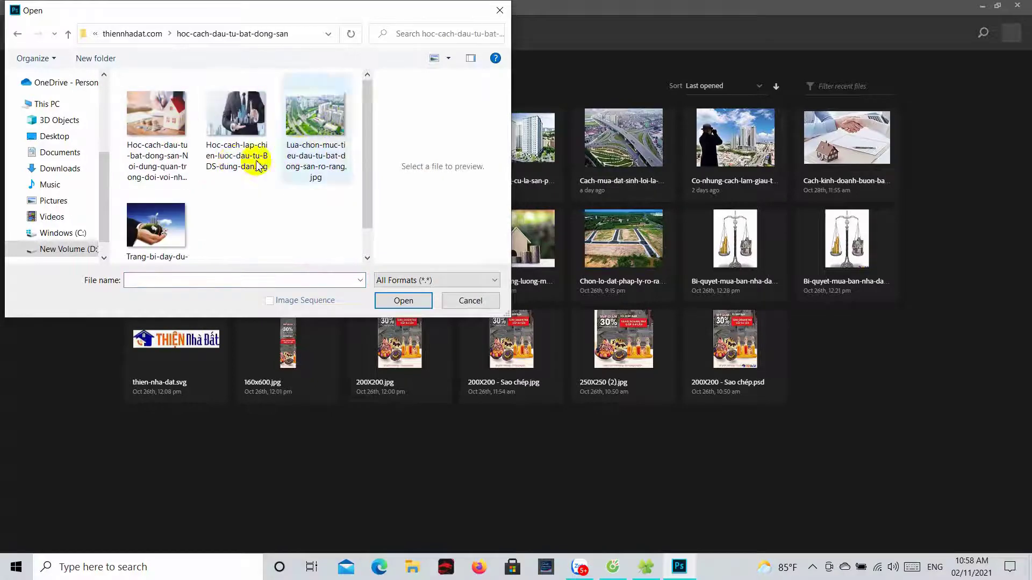
click(155, 140)
click(333, 134)
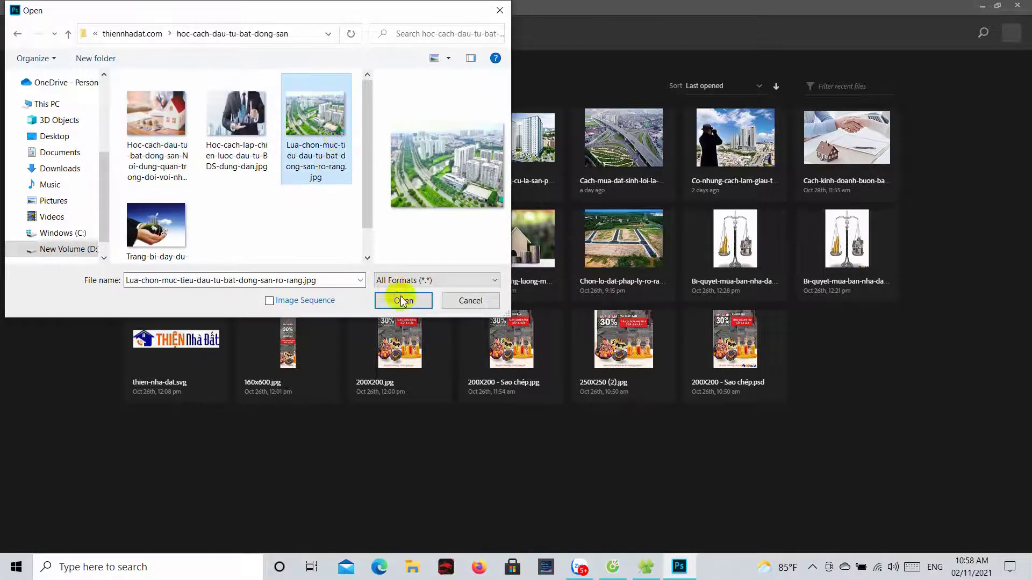
click(404, 301)
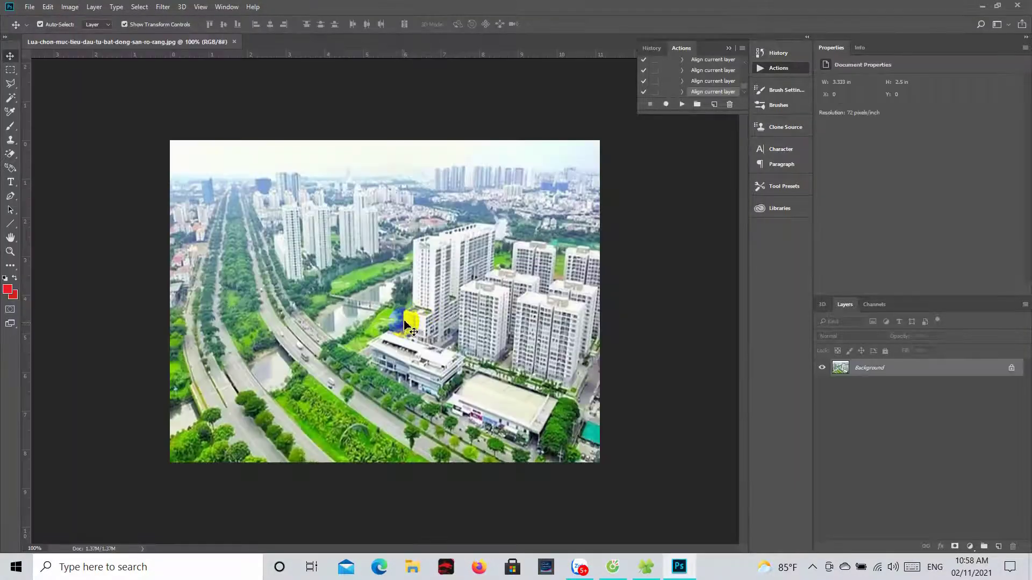
click(31, 8)
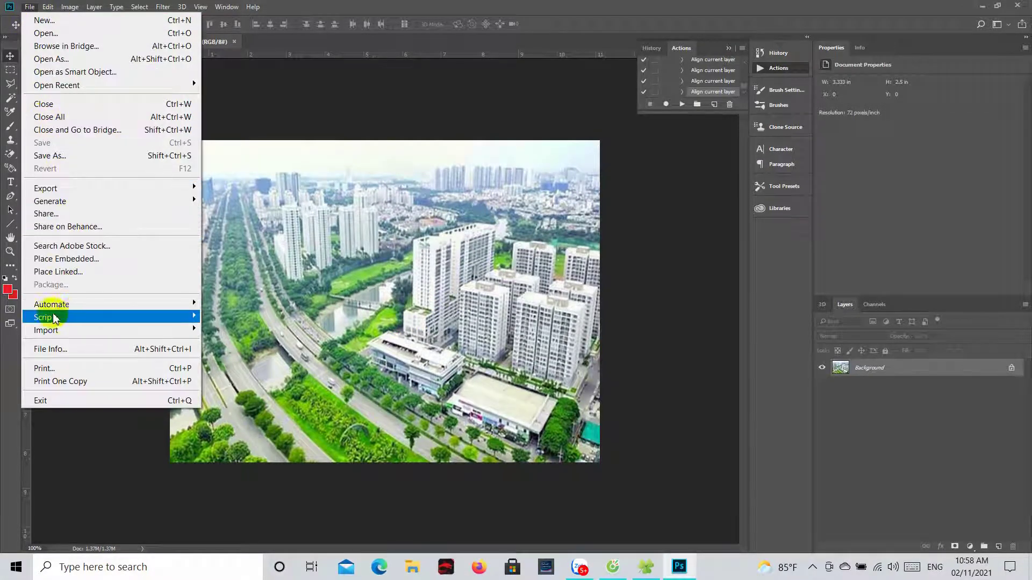
mouse_move(46, 318)
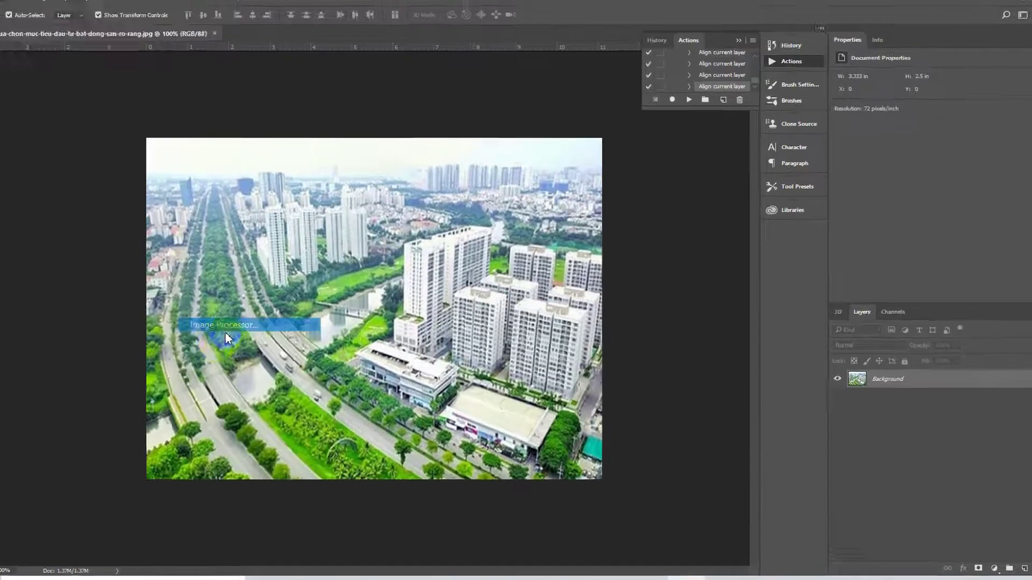
Launch Image Processor with hoc-cach-dau-tu-bat-dong-san as the source folder
click(225, 332)
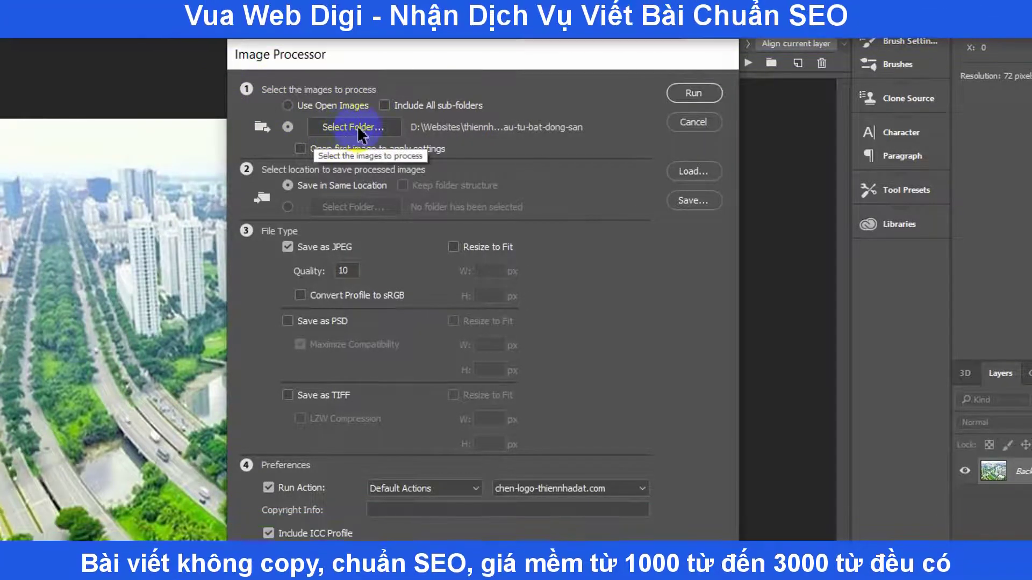
click(357, 127)
scroll(566, 331, down, 5)
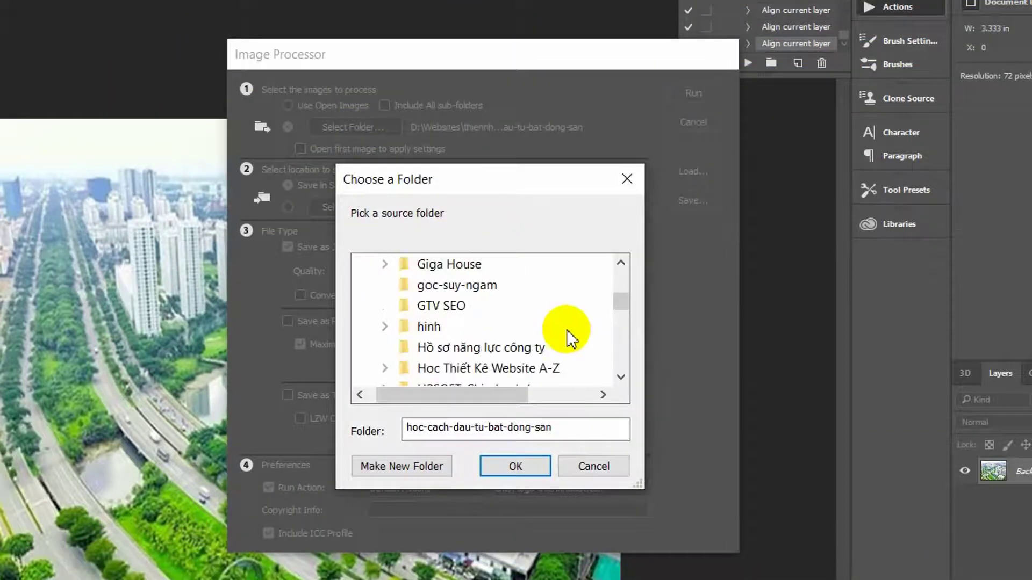
scroll(567, 330, down, 4)
scroll(573, 327, down, 5)
scroll(574, 325, down, 3)
scroll(574, 328, down, 4)
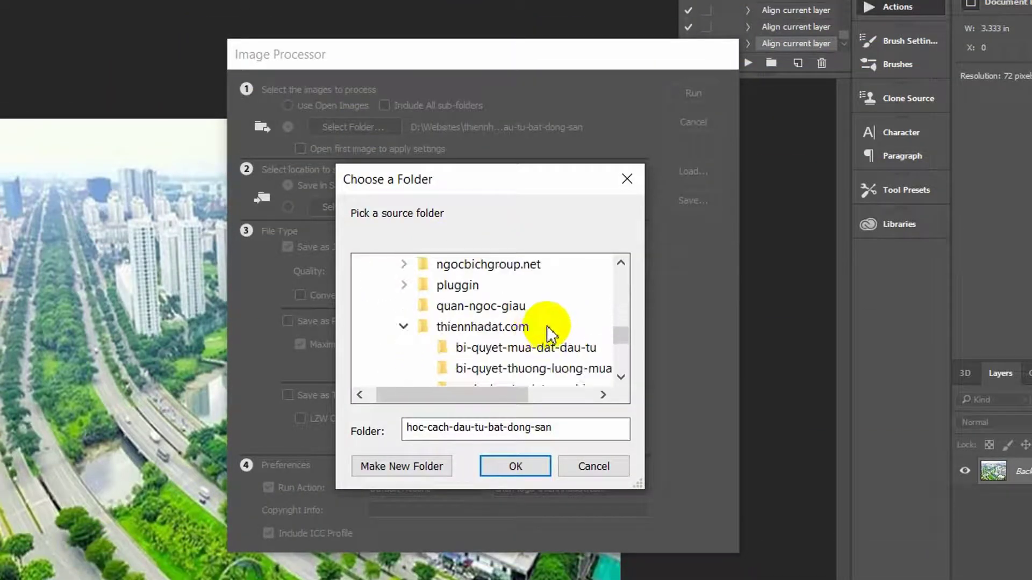
scroll(552, 333, down, 2)
click(486, 323)
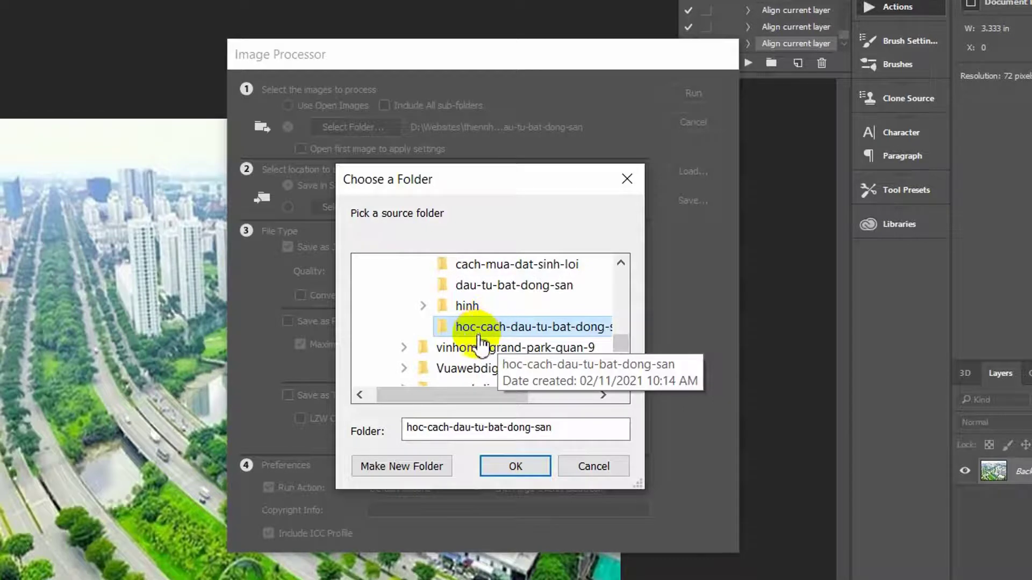
click(514, 466)
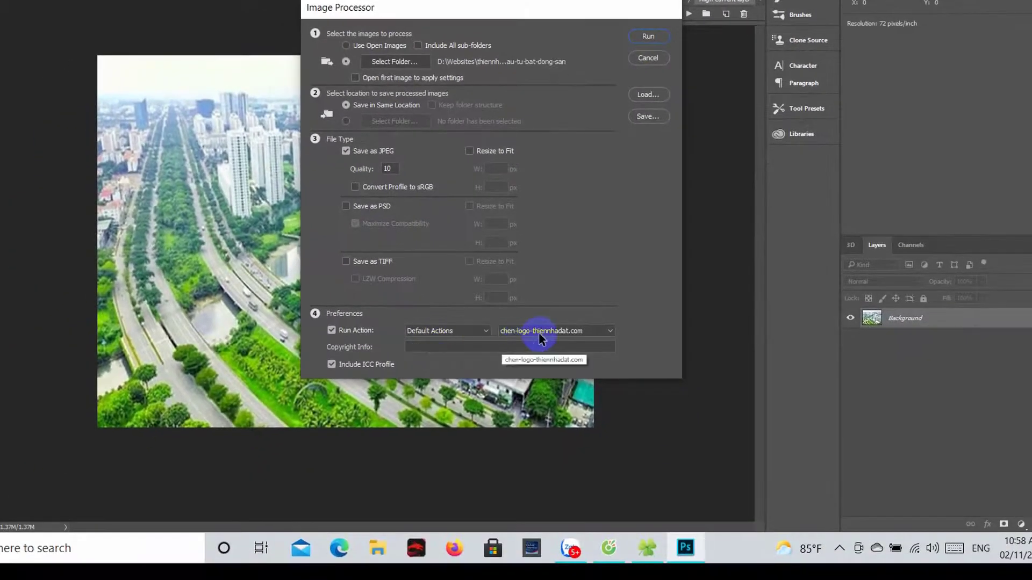
Set the action to huong dan chen logo and run the batch
click(552, 338)
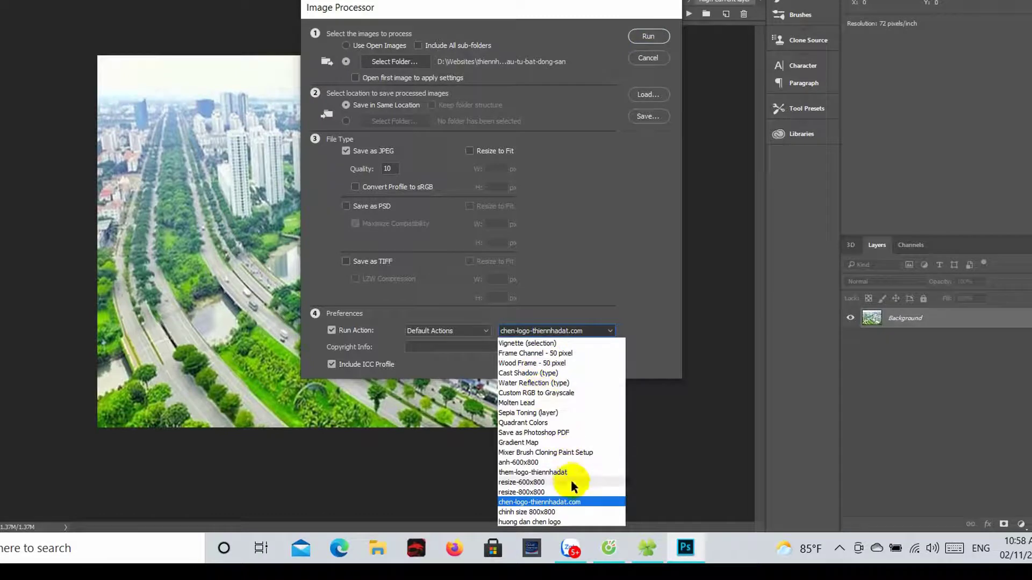
click(539, 522)
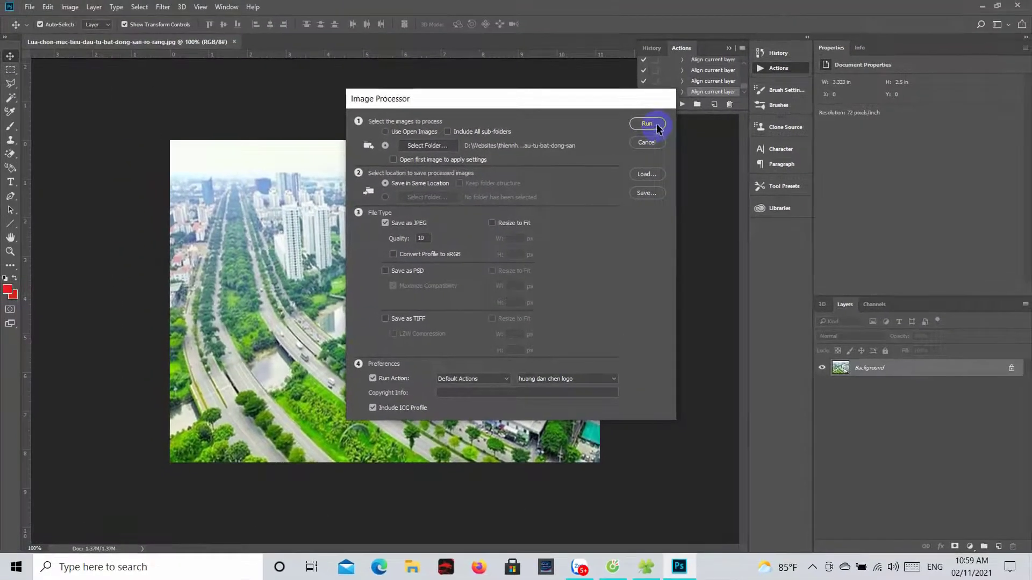
click(650, 123)
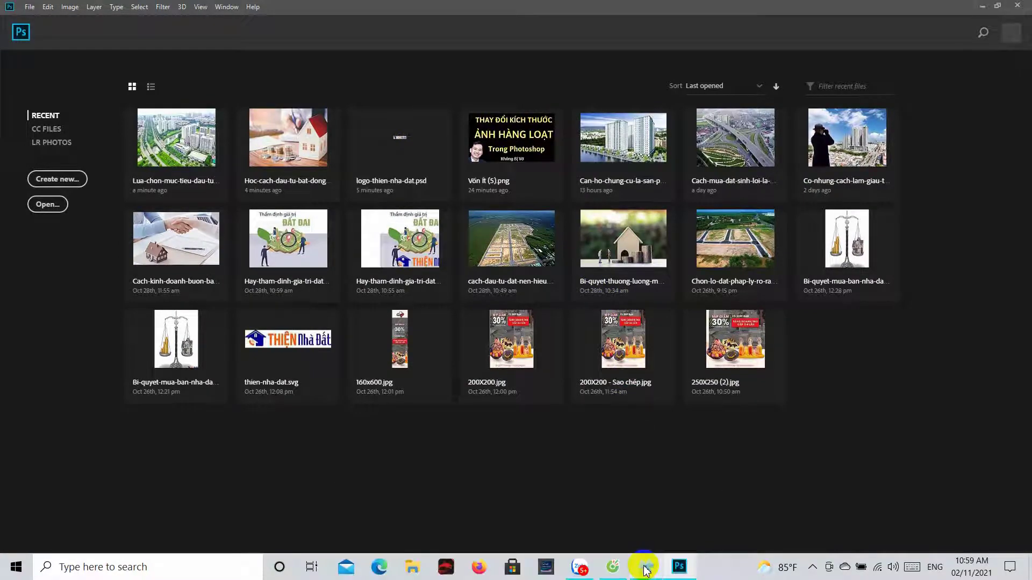
Open the new JPEG folder and preview the first processed image, then return to Photoshop
click(646, 568)
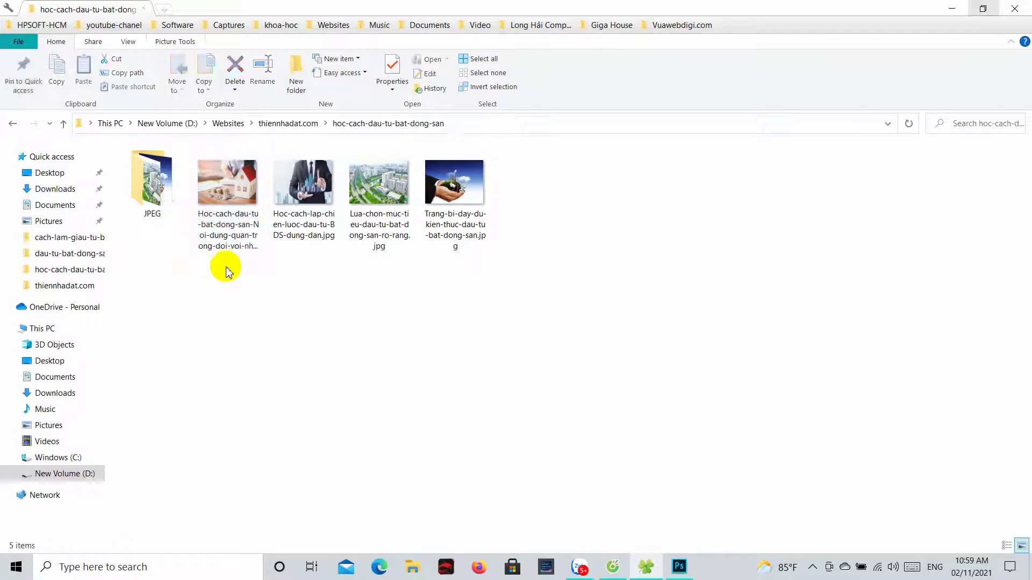
click(155, 203)
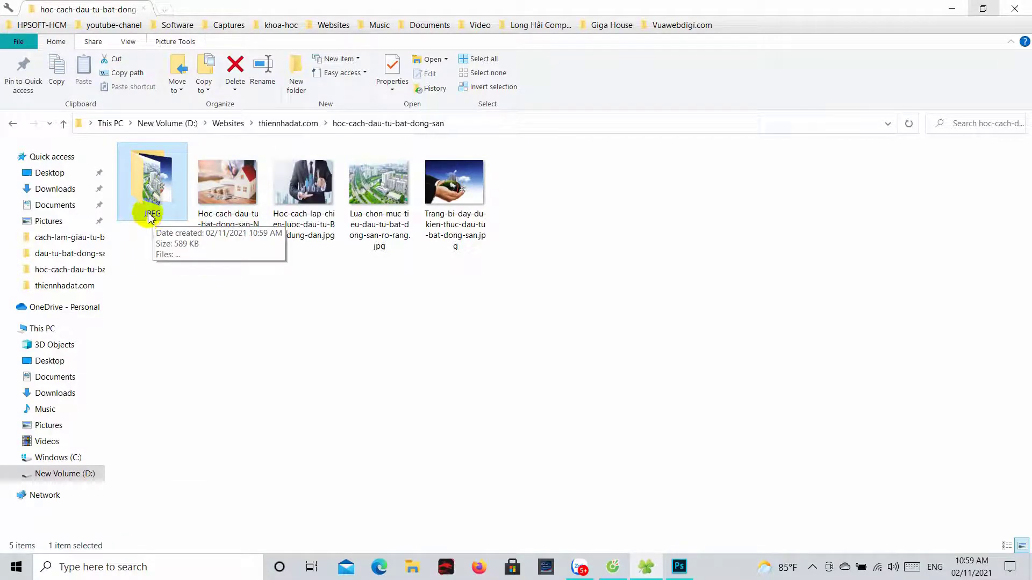
double_click(153, 191)
double_click(166, 218)
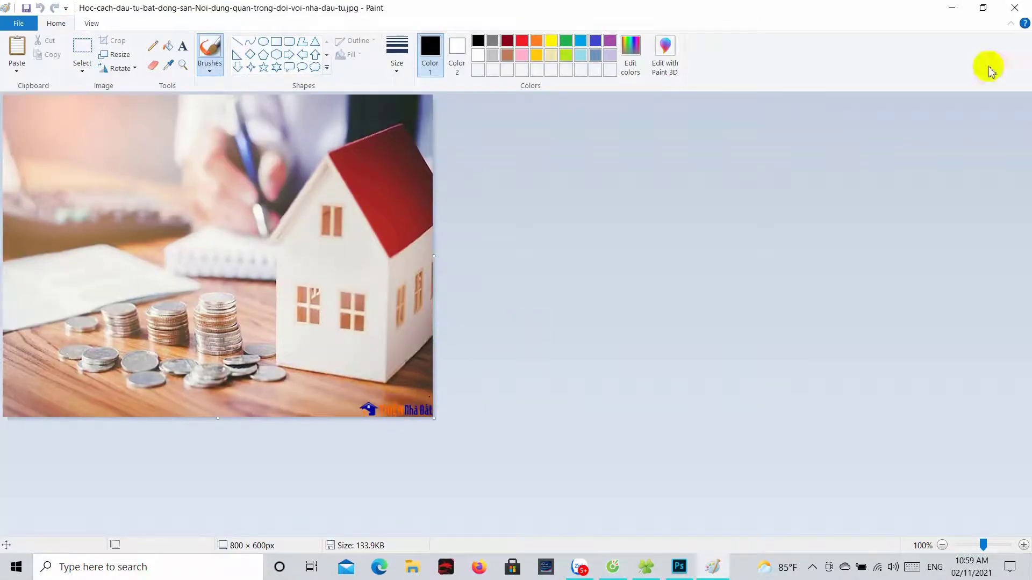
click(680, 567)
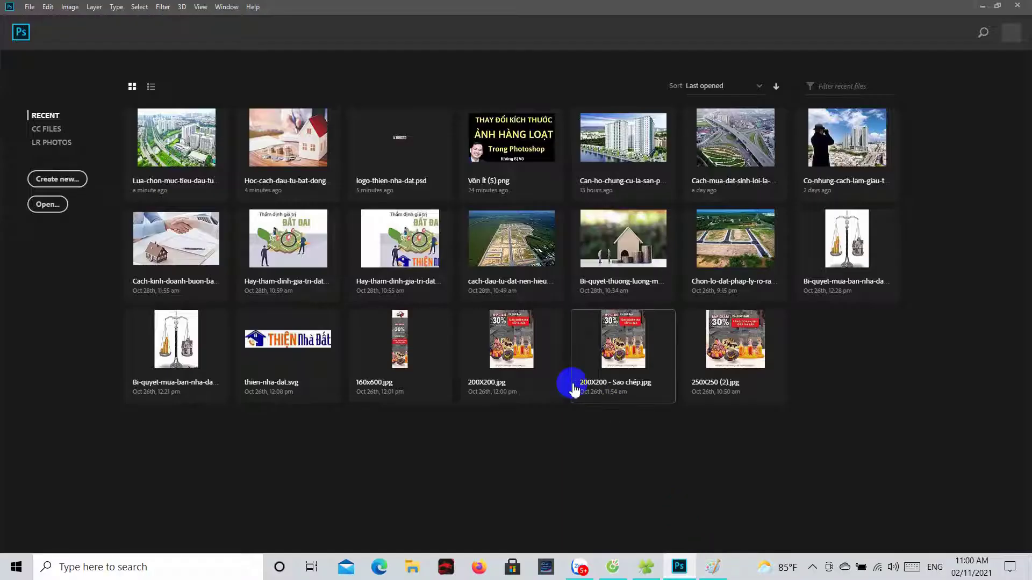